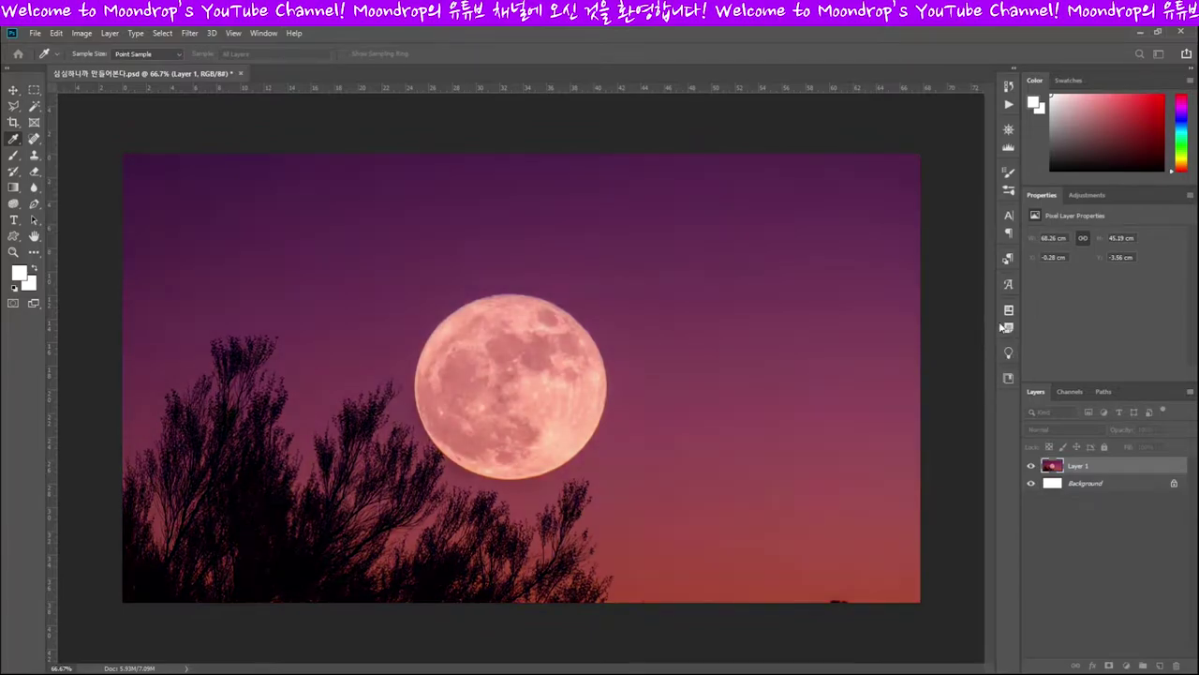
Warm the pink mountain photo's colours with a Ctrl+M adjustment, saving the document.
key(v)
key(ctrl+s)
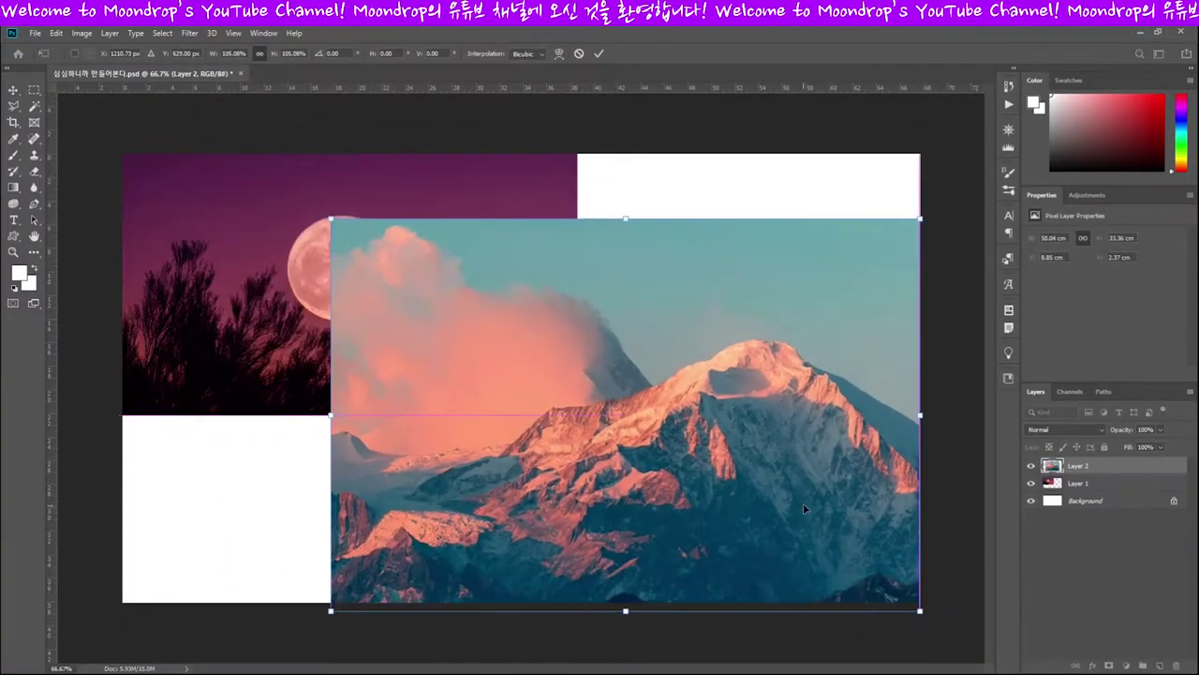
key(ctrl+m)
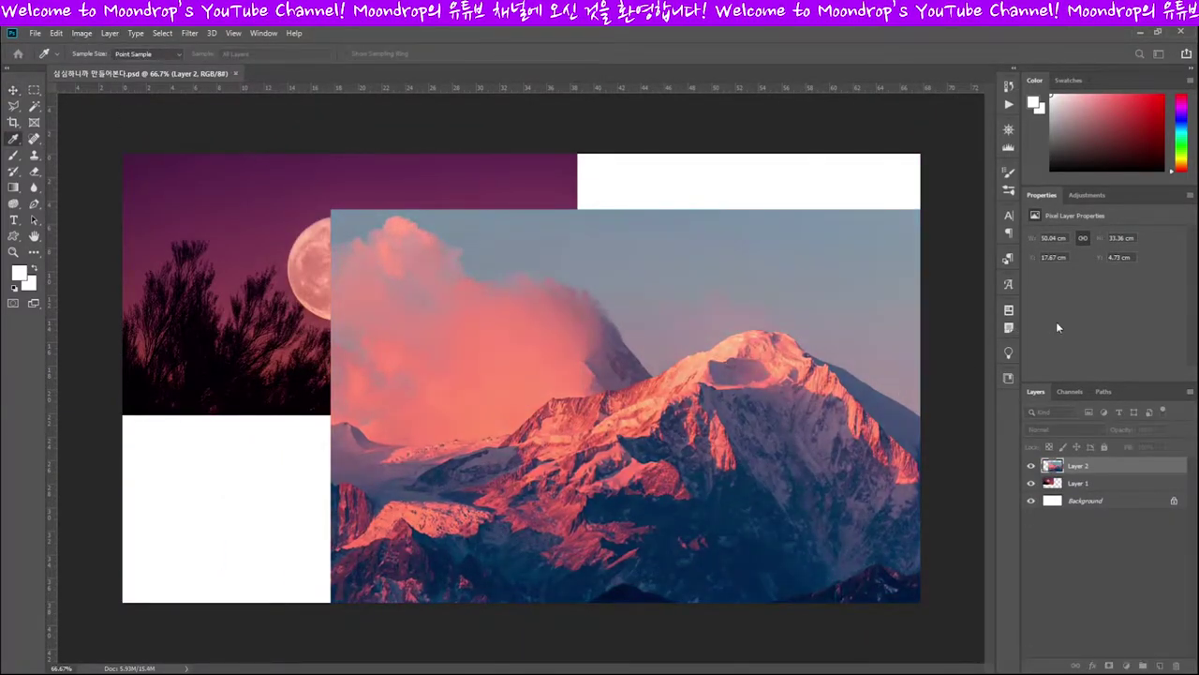
key(Return)
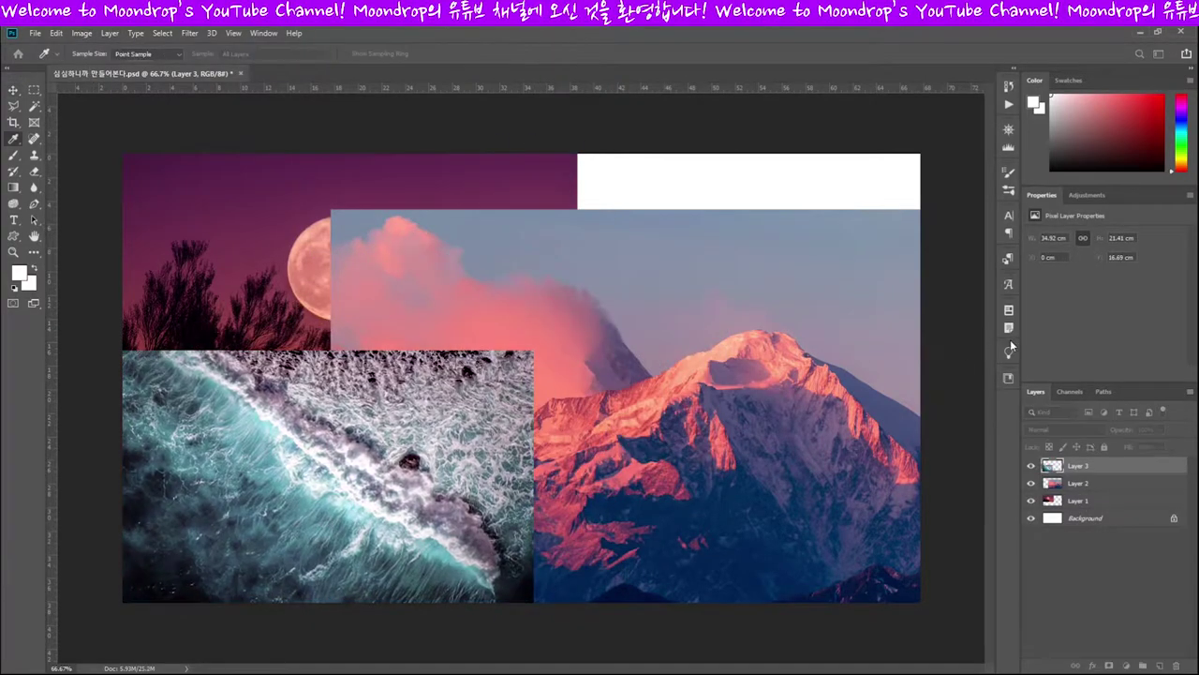
Mask the wave layer and fade its top edge with gradients, undoing the last fade.
key(Escape)
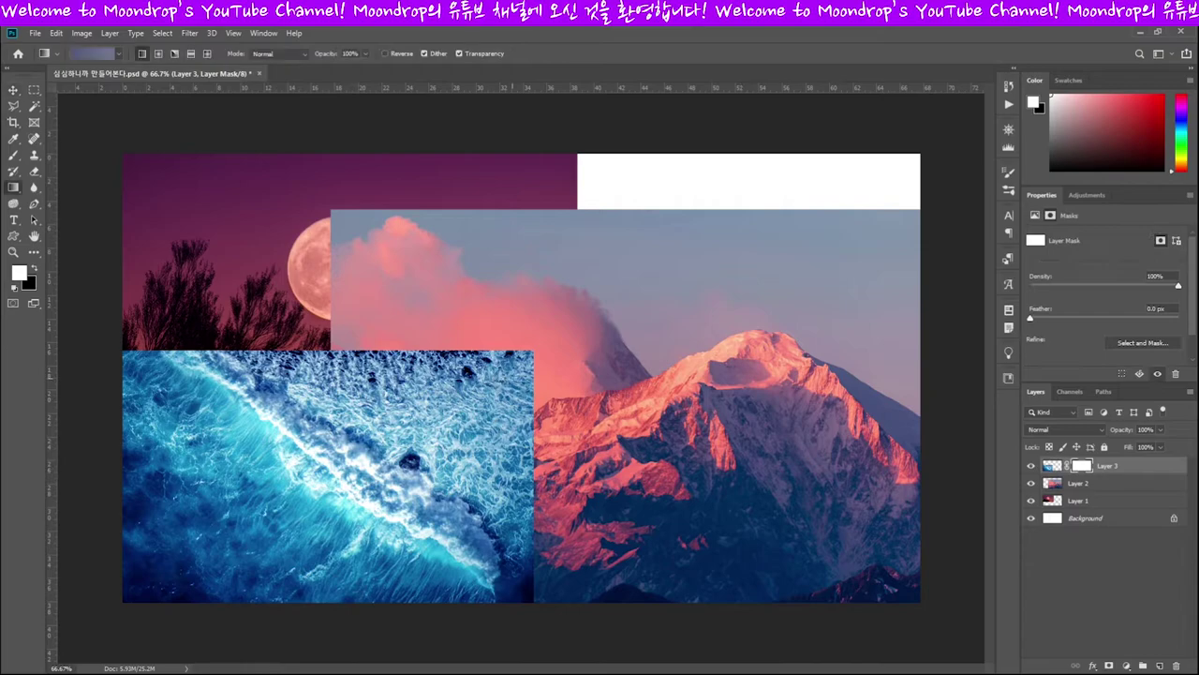
key(g)
mouse_move(328, 354)
mouse_down()
mouse_move(328, 412)
mouse_move(281, 360)
mouse_up()
drag(281, 309, 281, 348)
mouse_move(206, 365)
mouse_down()
mouse_move(281, 441)
mouse_move(281, 356)
mouse_up()
key(ctrl+z)
key(ctrl+z)
key(ctrl+z)
Send the wave layer below the mountain layer.
key(v)
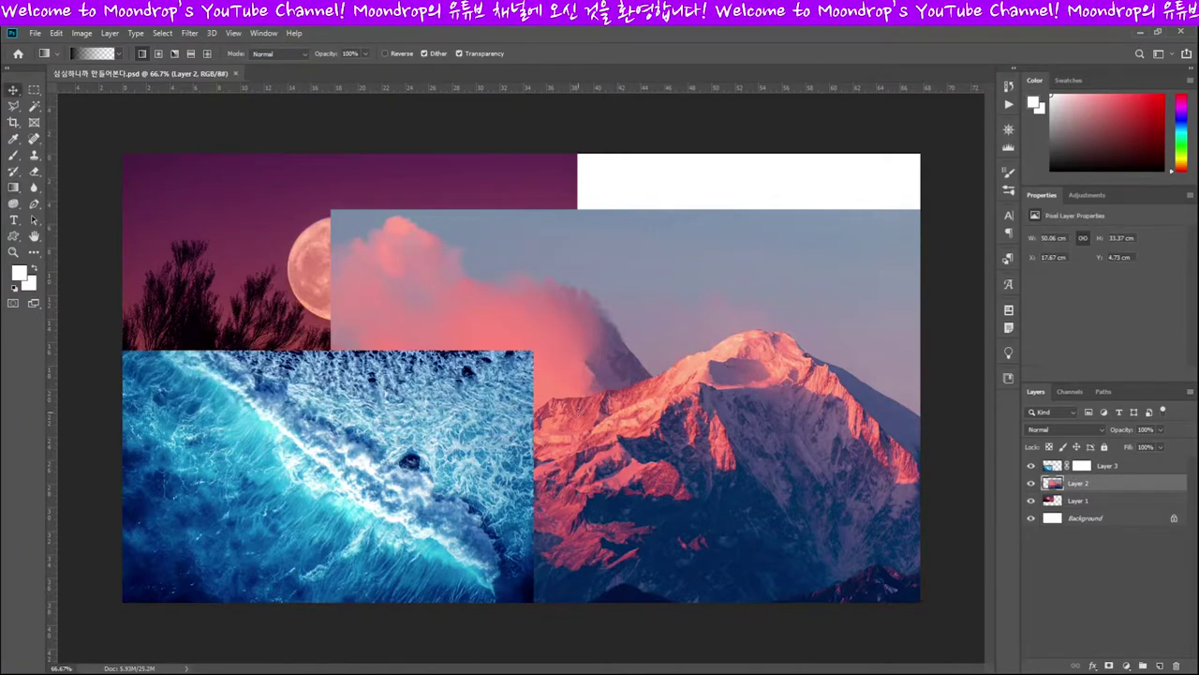
key(ctrl+[)
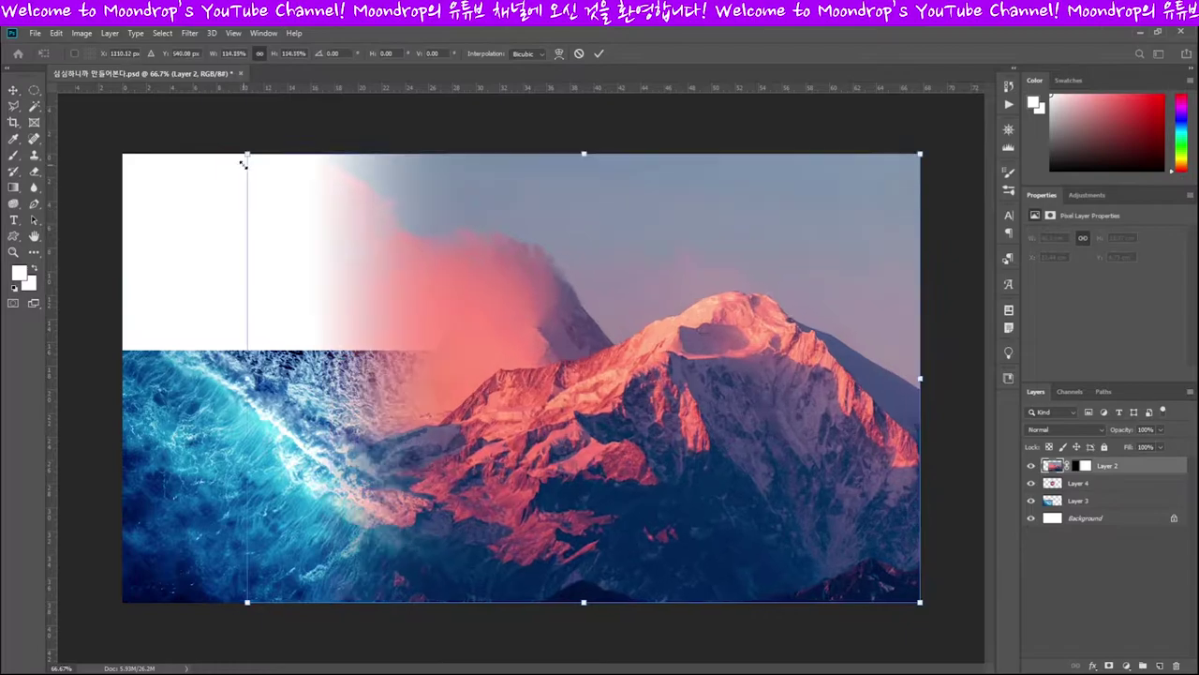
click(33, 186)
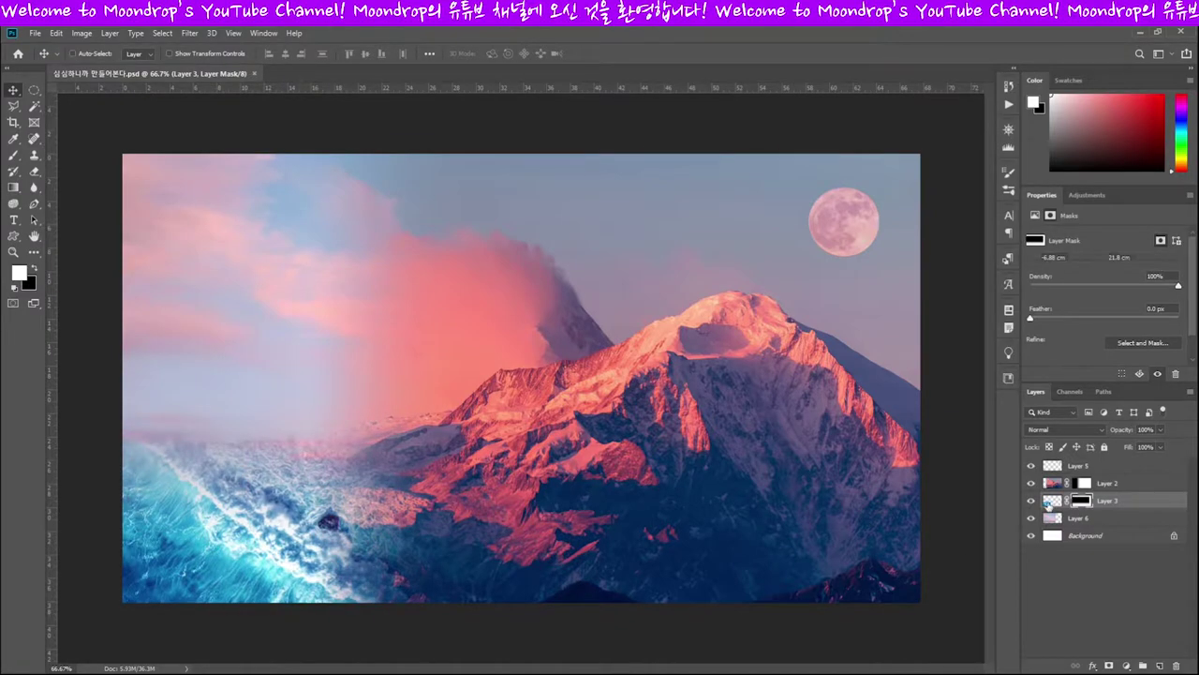
Tint the wave layer's pixels a deep purple-blue with Hue/Saturation.
click(1051, 501)
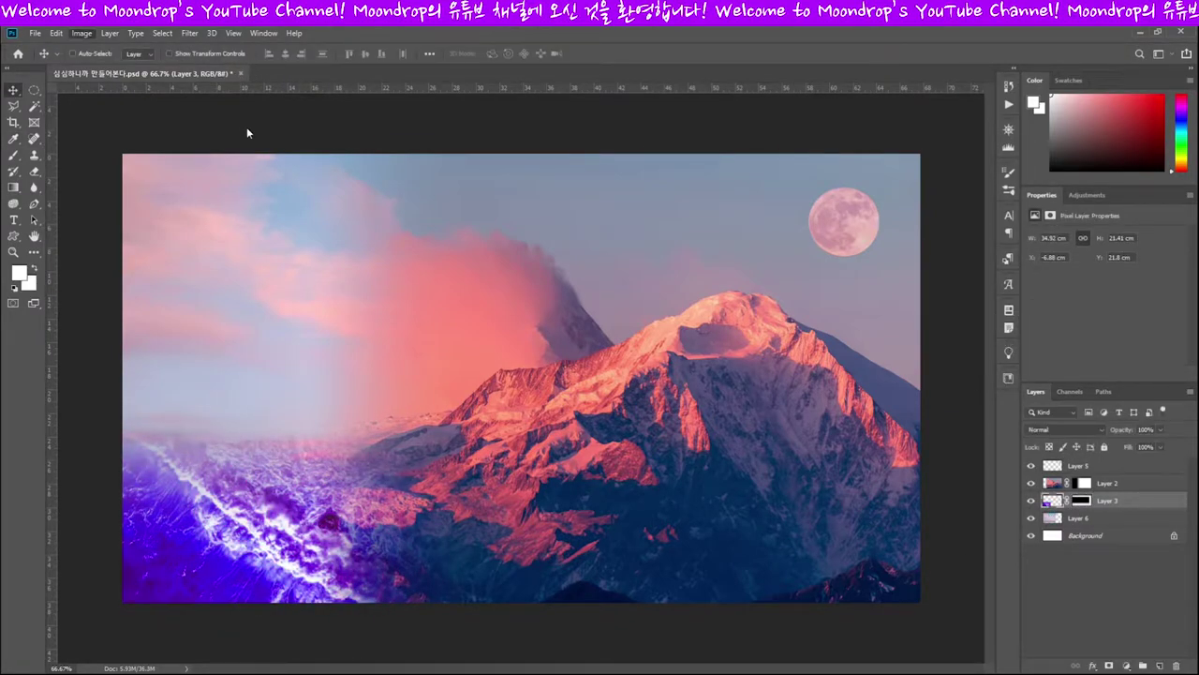
key(ctrl+u)
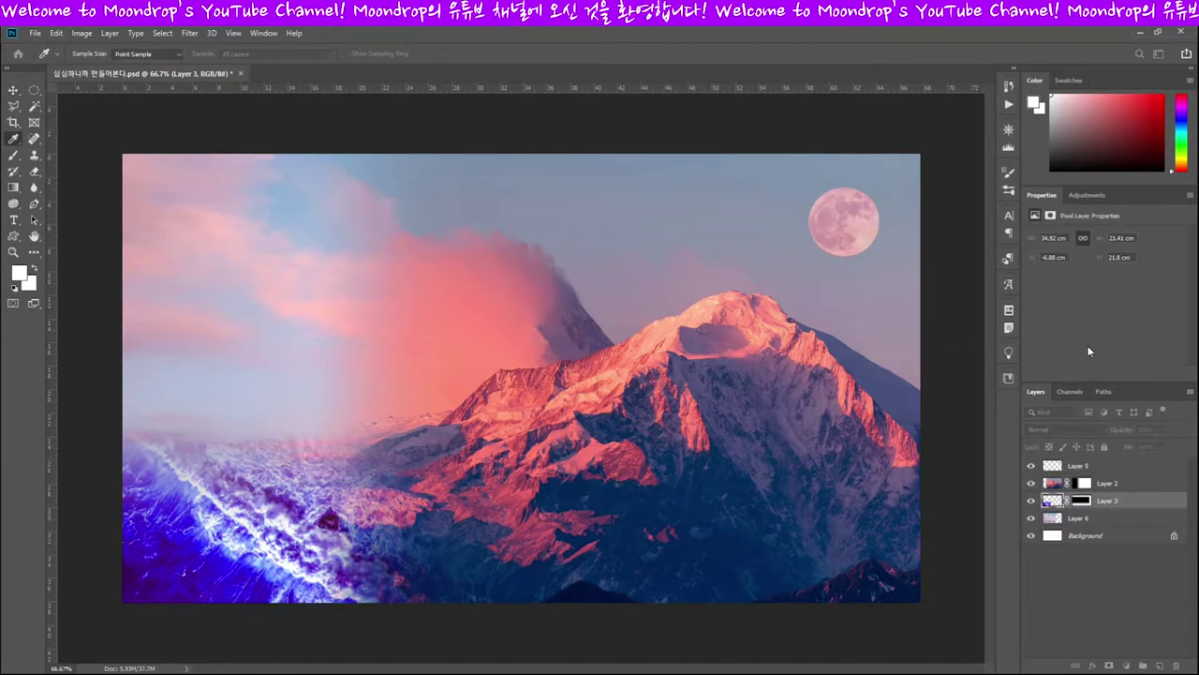
key(Return)
Build a colour layer over the lower-left waves using an elliptical selection and sampled wave blue.
key(ctrl+j)
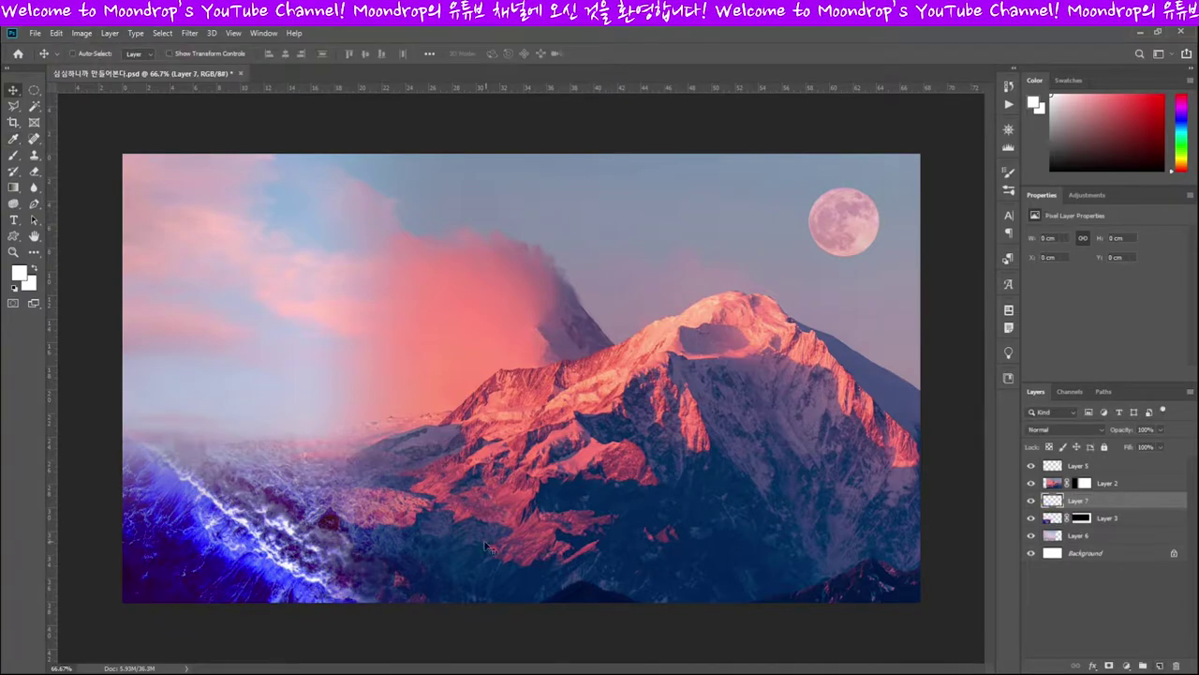
key(m)
drag(342, 626, 98, 471)
key(v)
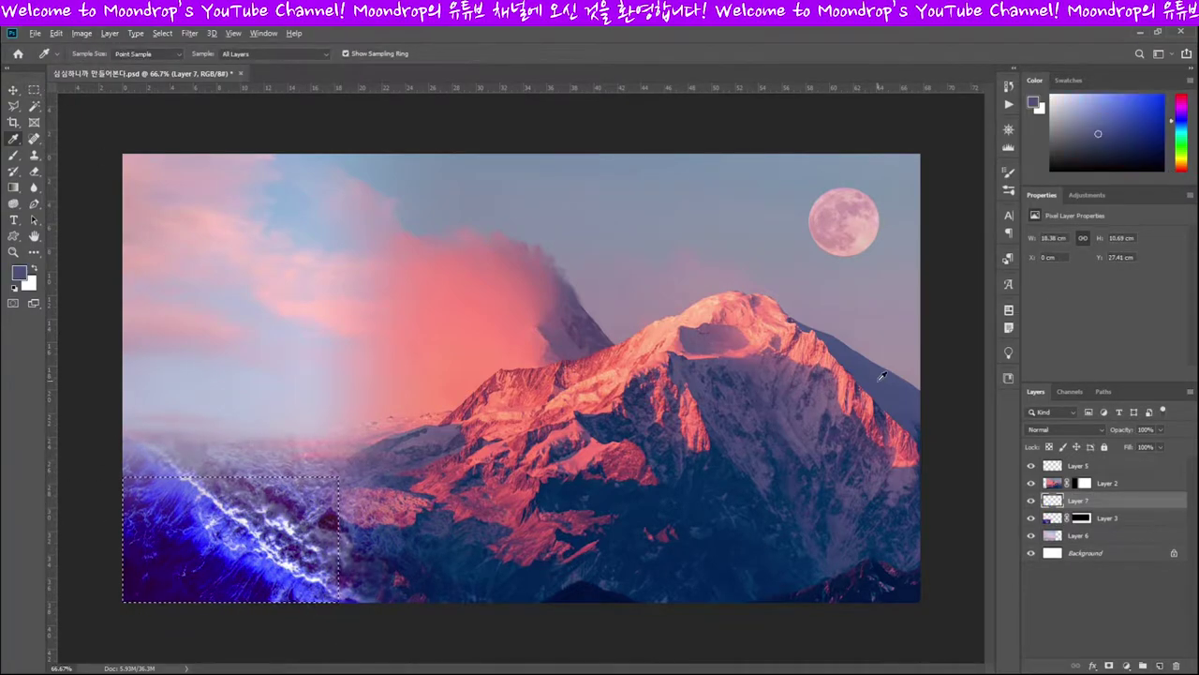
click(1032, 500)
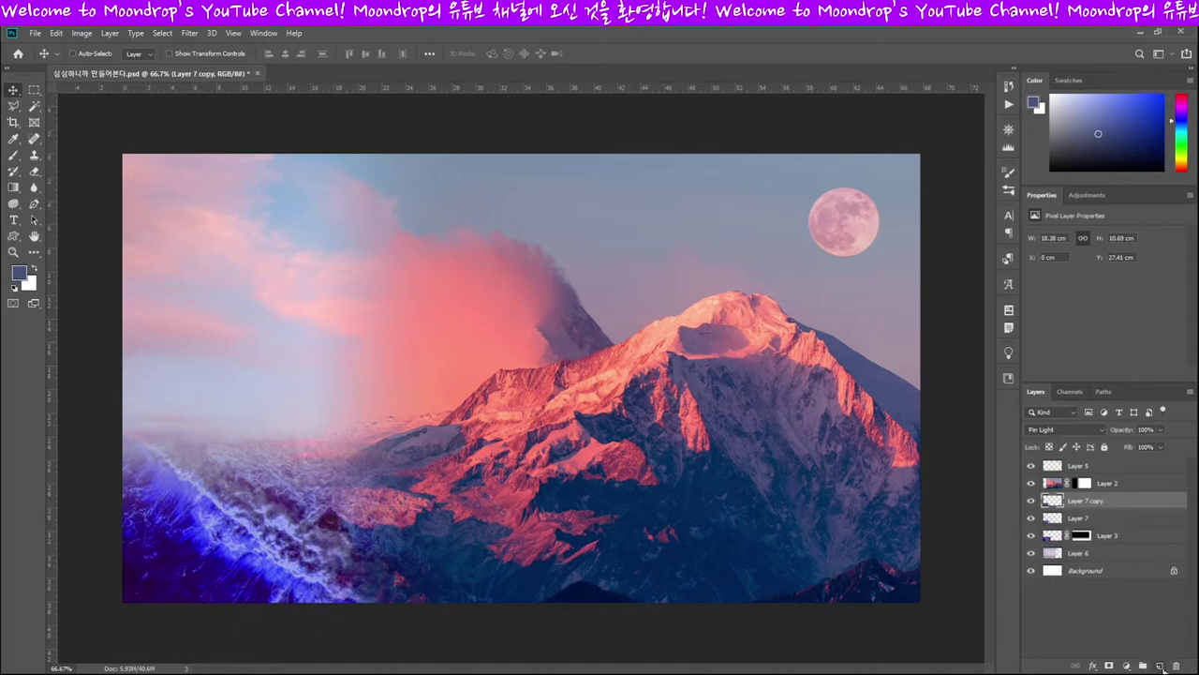
key(Delete)
Shift the pink clouds lower, then reselect the wave layer and Layer 7.
ctrl+click(241, 297)
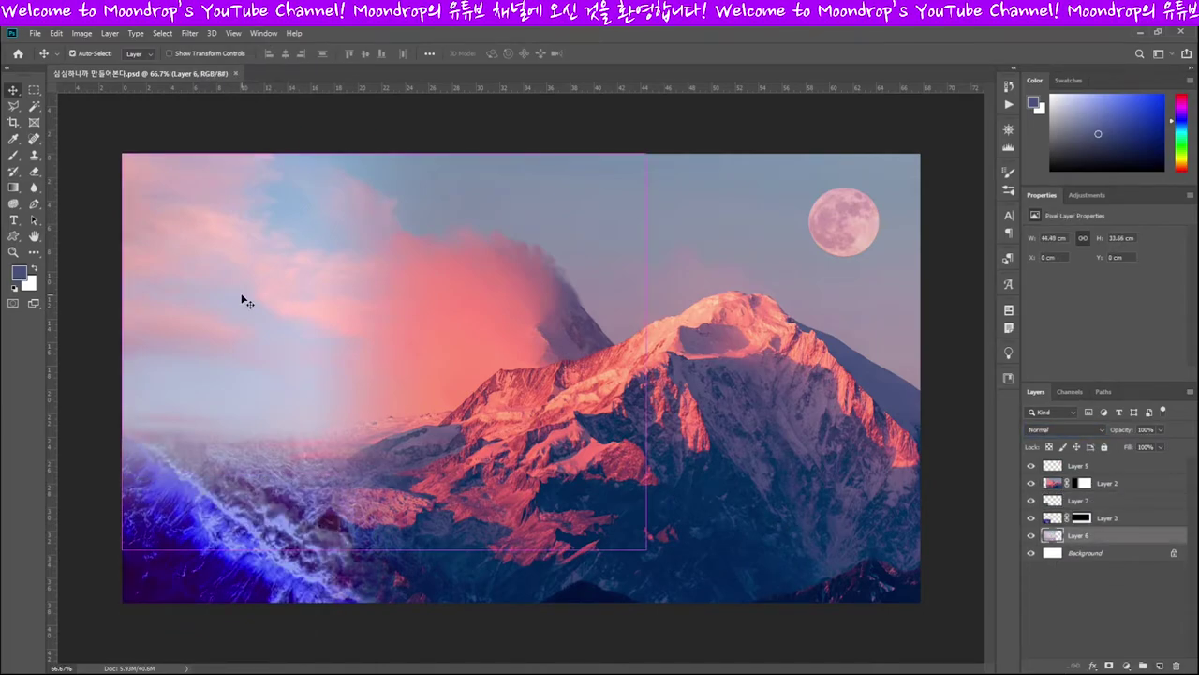
drag(242, 300, 192, 544)
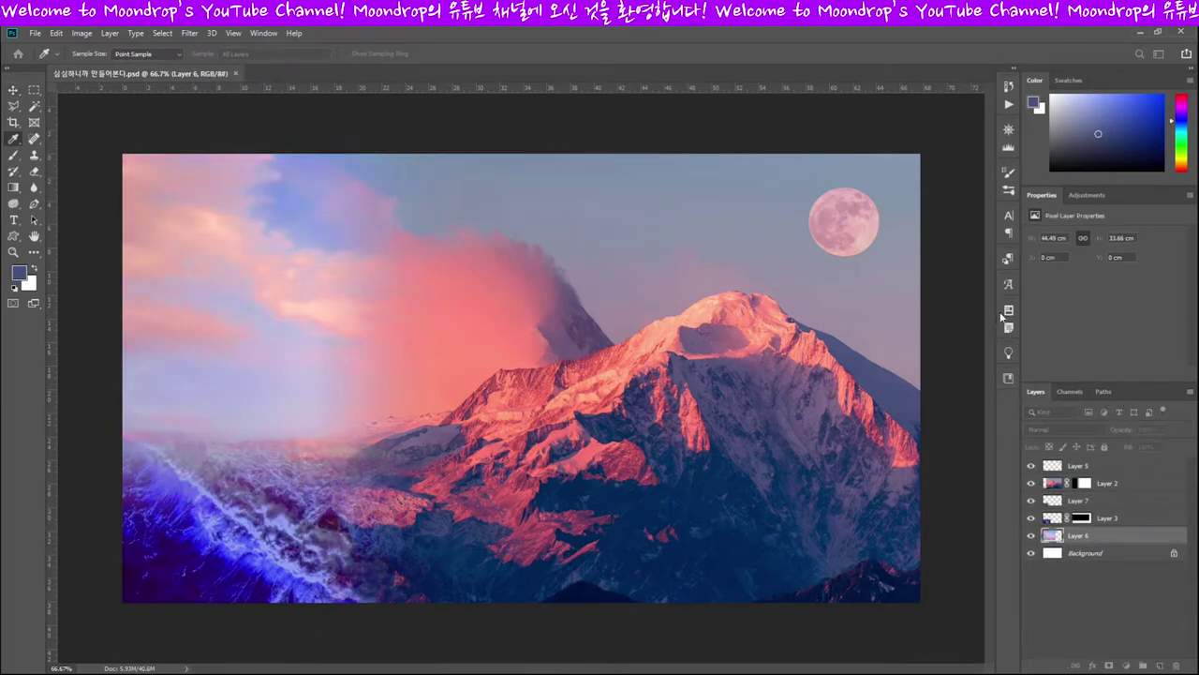
ctrl+click(192, 541)
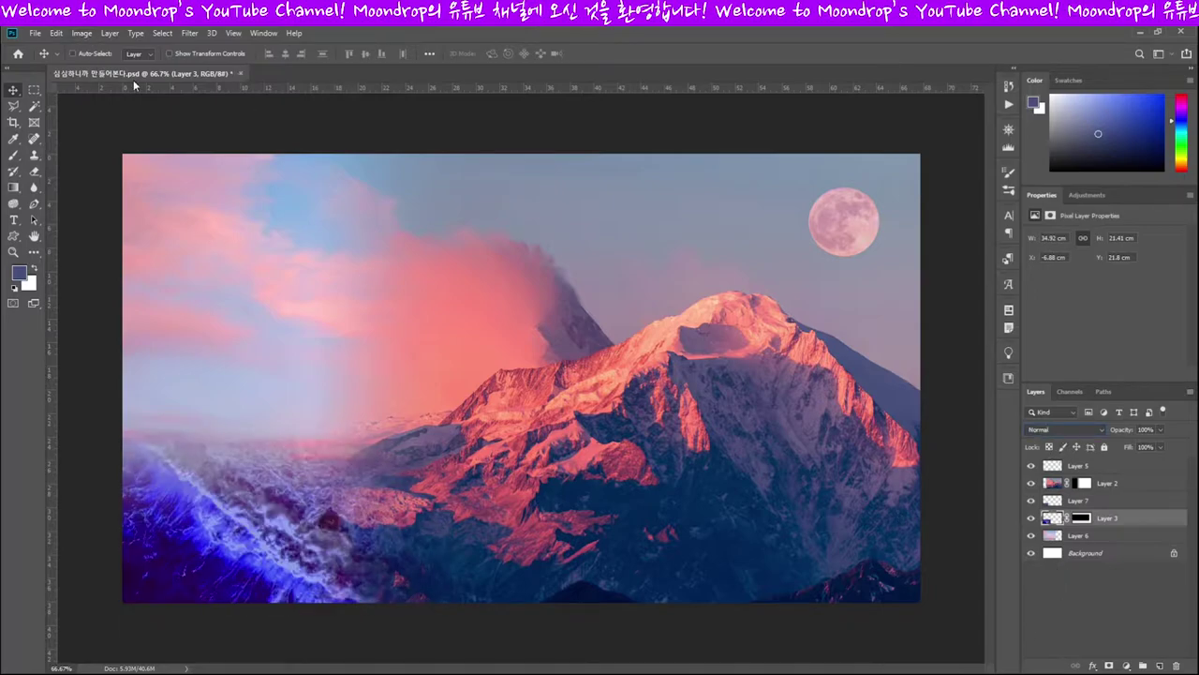
click(1028, 503)
Blend the starry sky in Lighten mode and stretch it to the canvas corner.
key(alt+bracketleft)
key(alt+bracketleft)
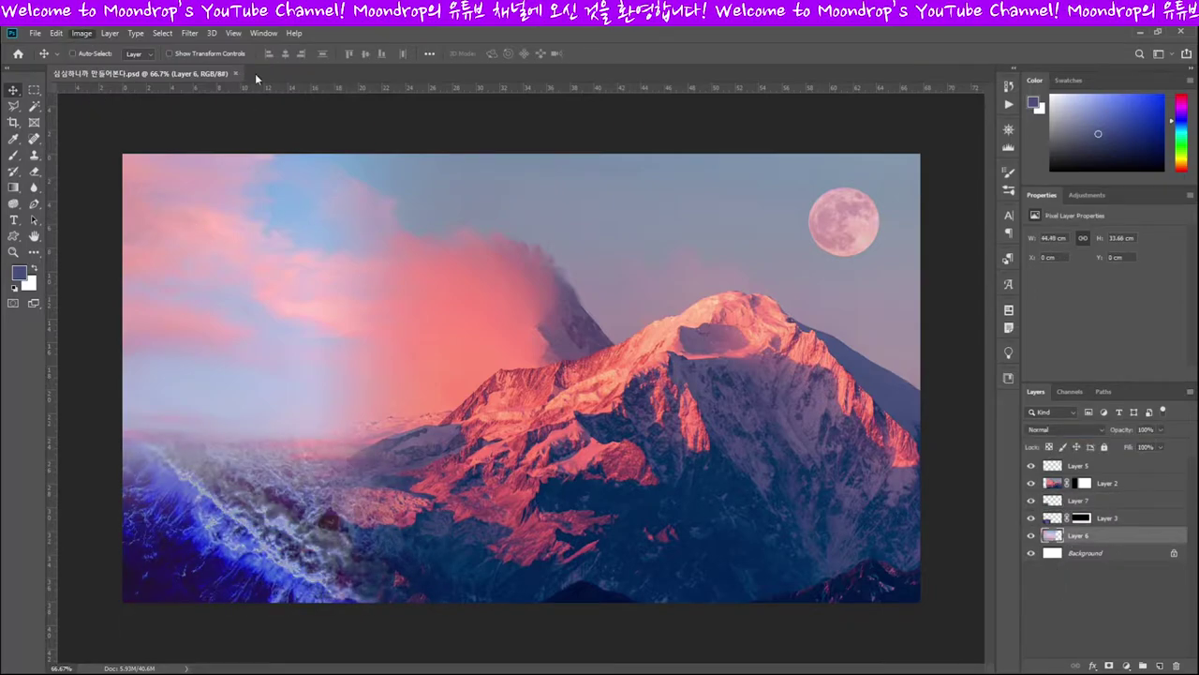
key(i)
key(v)
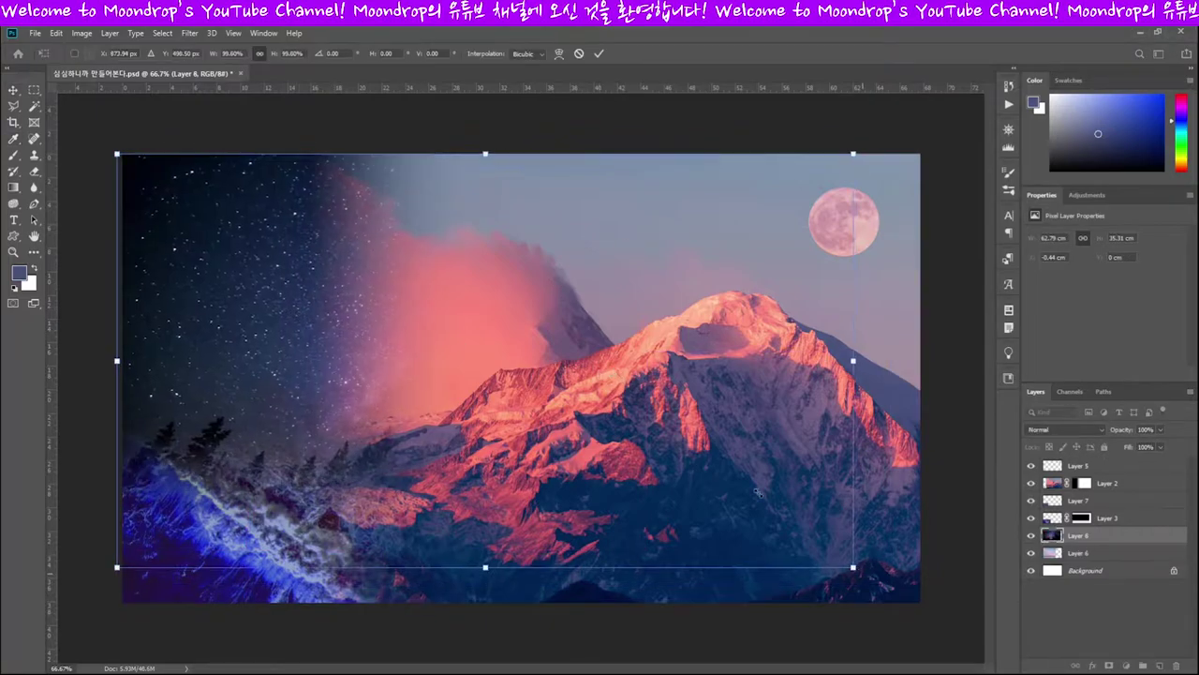
key(shift+minus)
key(shift+minus)
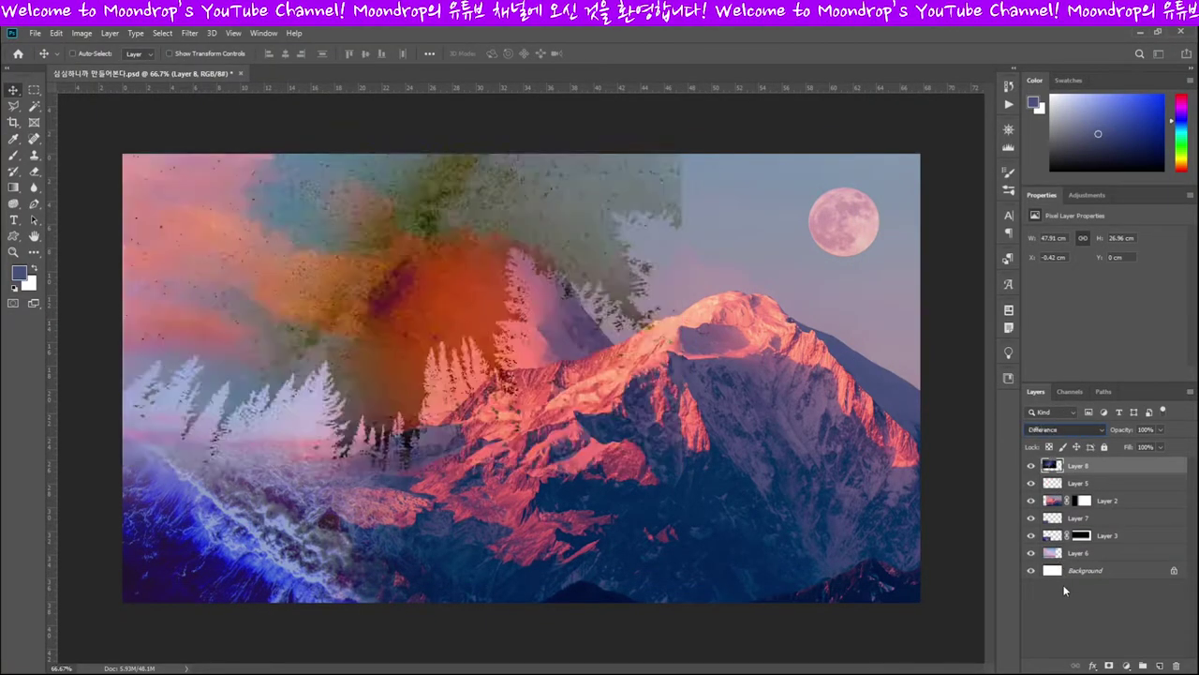
key(shift+minus)
key(shift+minus)
key(shift+plus)
key(shift+plus)
key(ctrl+t)
mouse_move(736, 487)
mouse_down()
mouse_move(931, 553)
mouse_move(931, 602)
mouse_up()
key(Return)
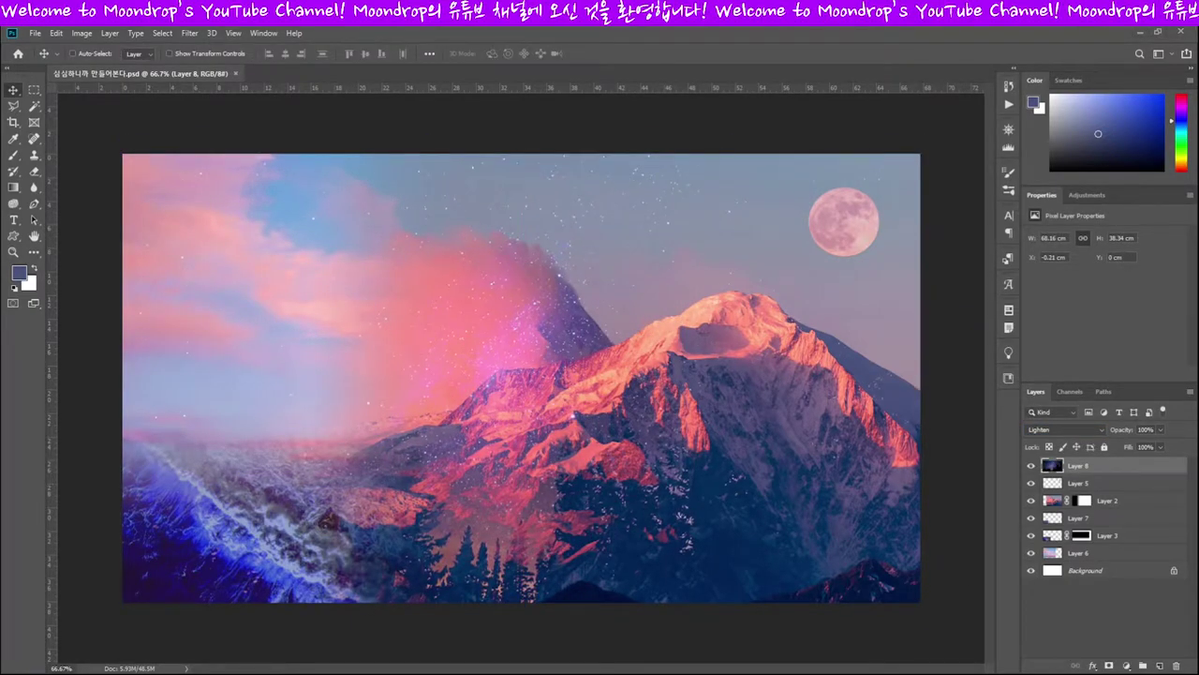
Place the lake and Milky Way photo at lower left, hidden behind a black mask.
key(ctrl+v)
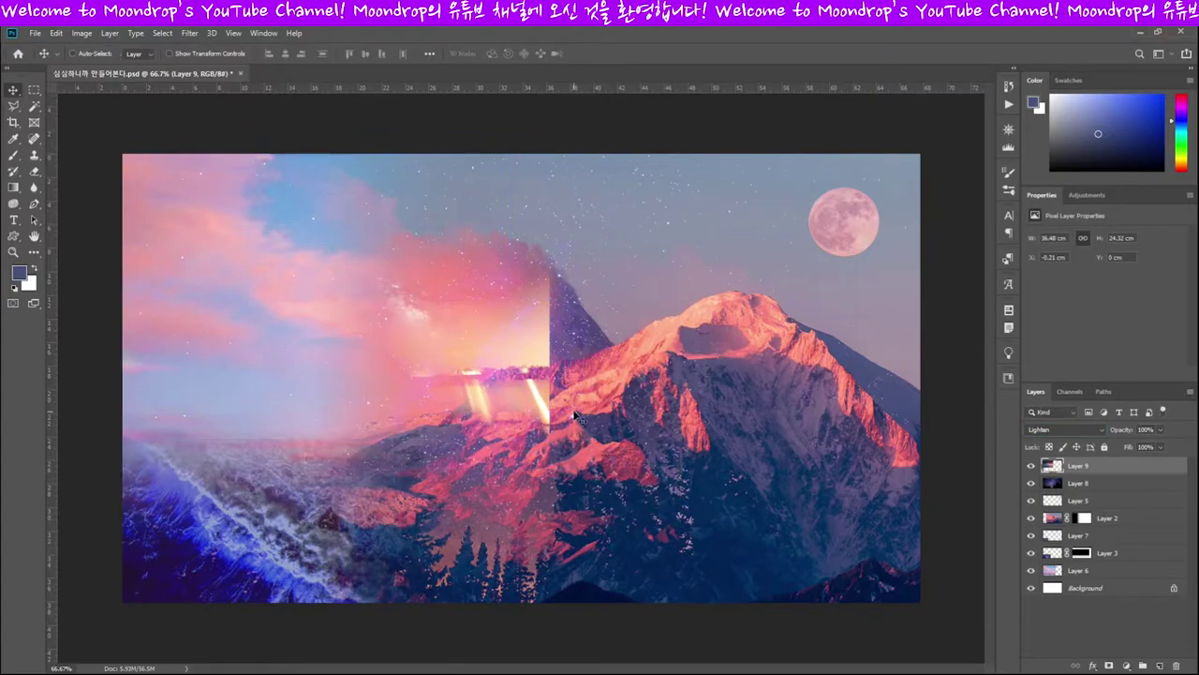
drag(576, 417, 365, 483)
key(ctrl+bracketleft)
key(ctrl+bracketleft)
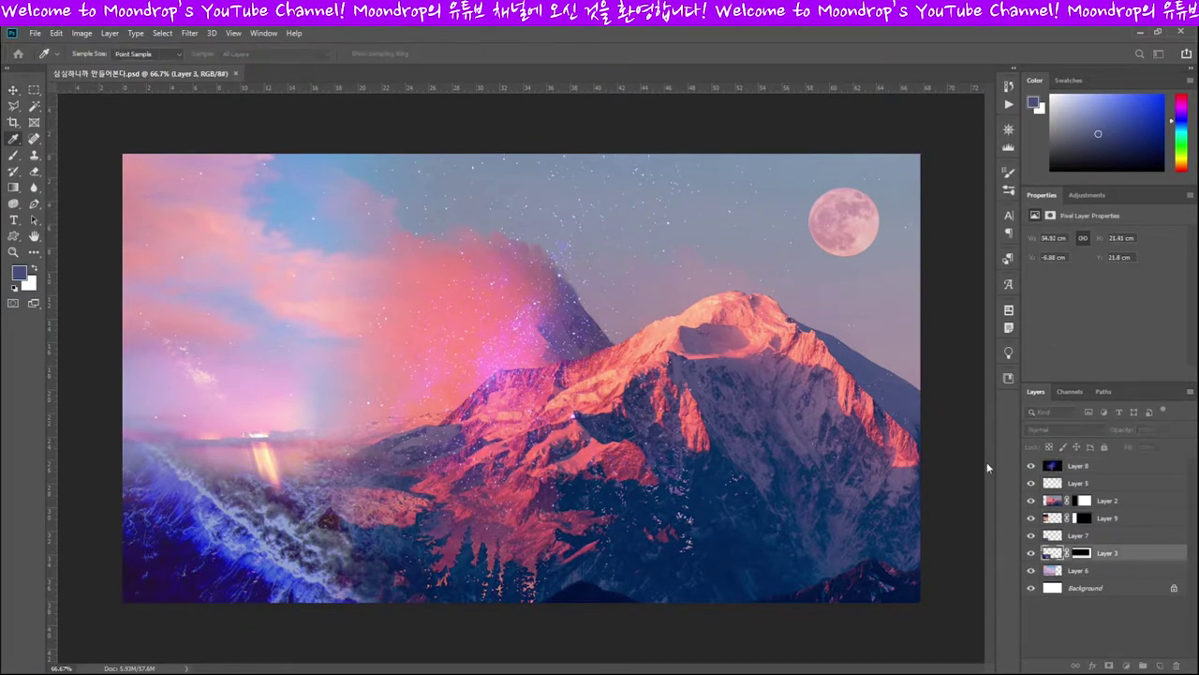
Select the moon layer and adjust its colour tint.
key(v)
click(1054, 535)
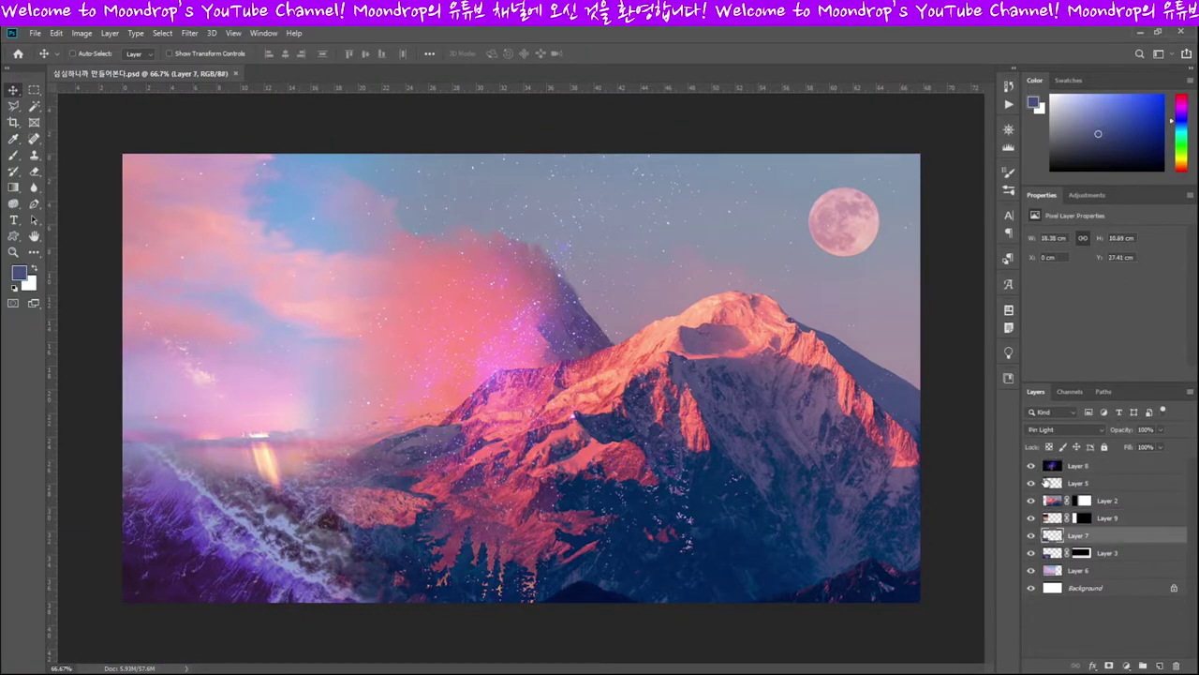
click(1046, 482)
key(i)
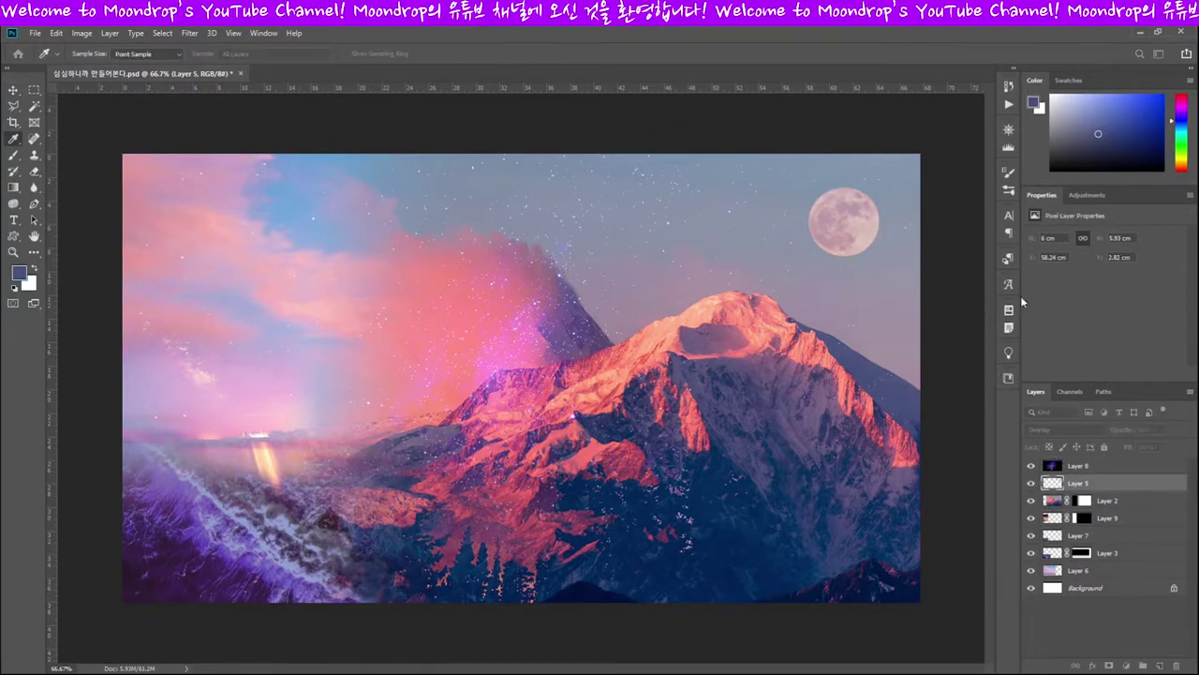
key(v)
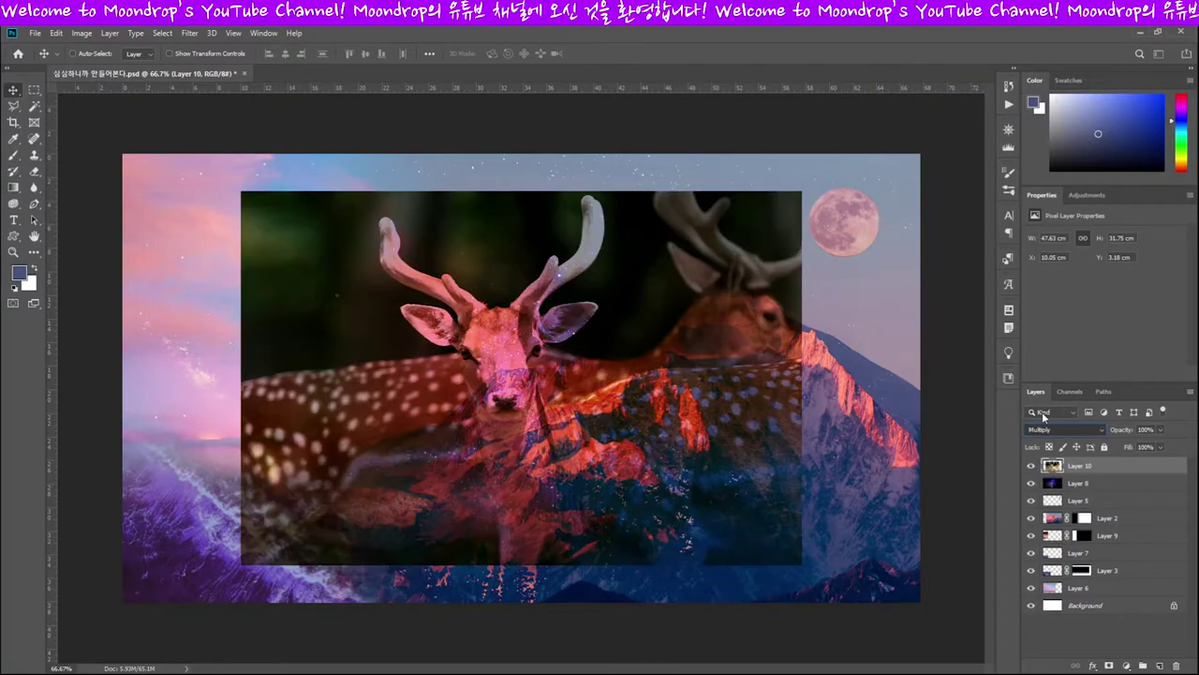
Lasso around the spotted deer's body, head and antlers.
key(l)
scroll(551, 537, up, 5)
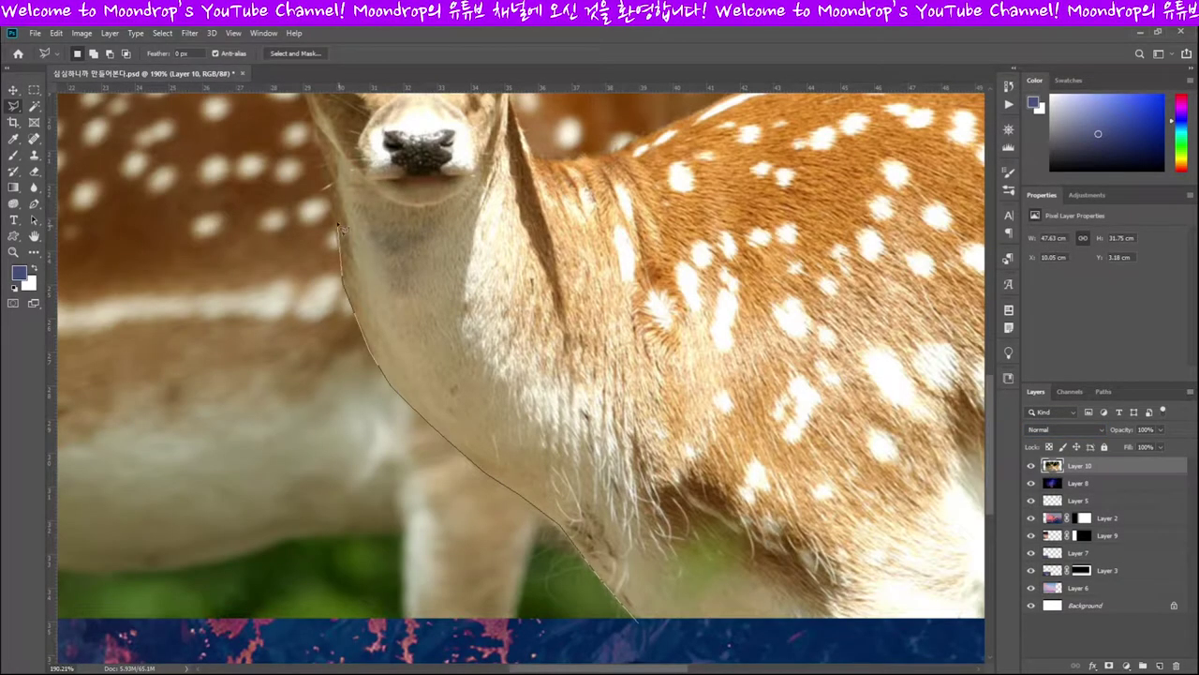
drag(341, 228, 588, 509)
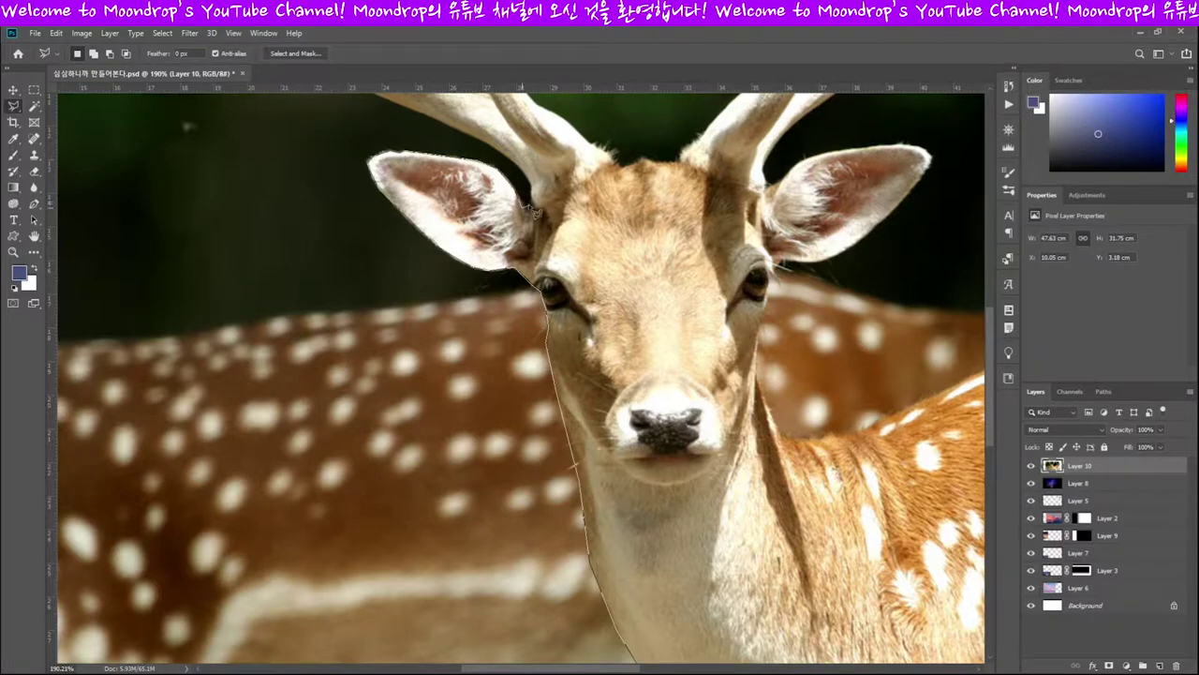
drag(529, 176, 552, 337)
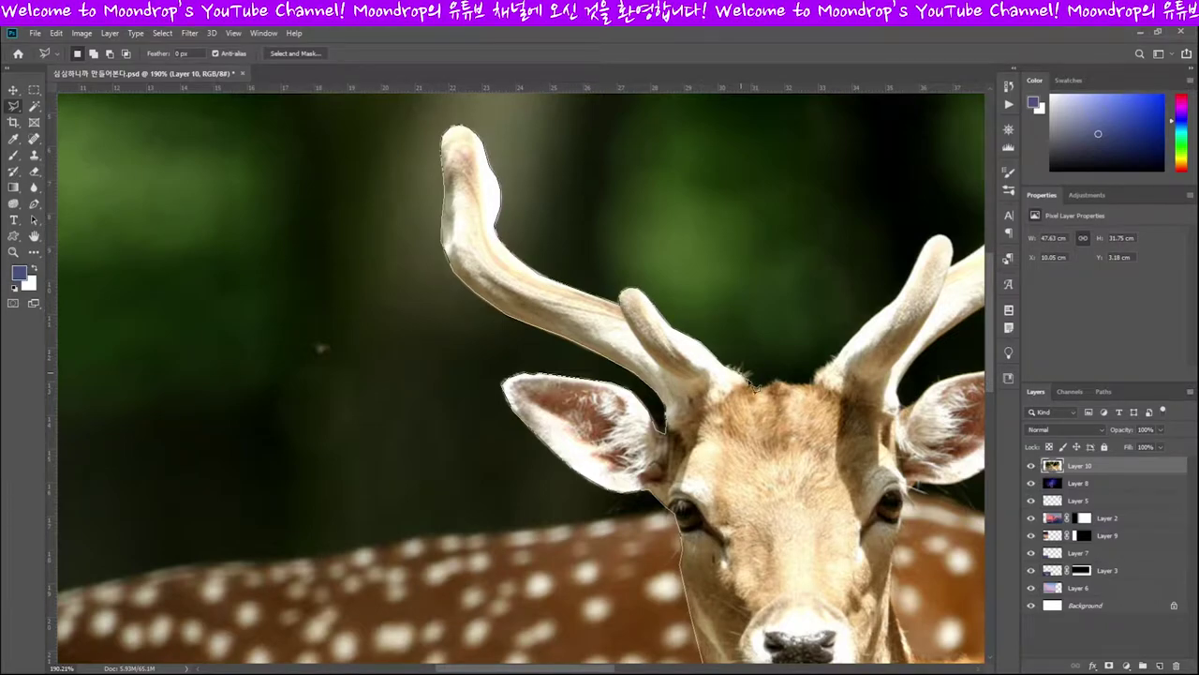
drag(941, 242, 708, 373)
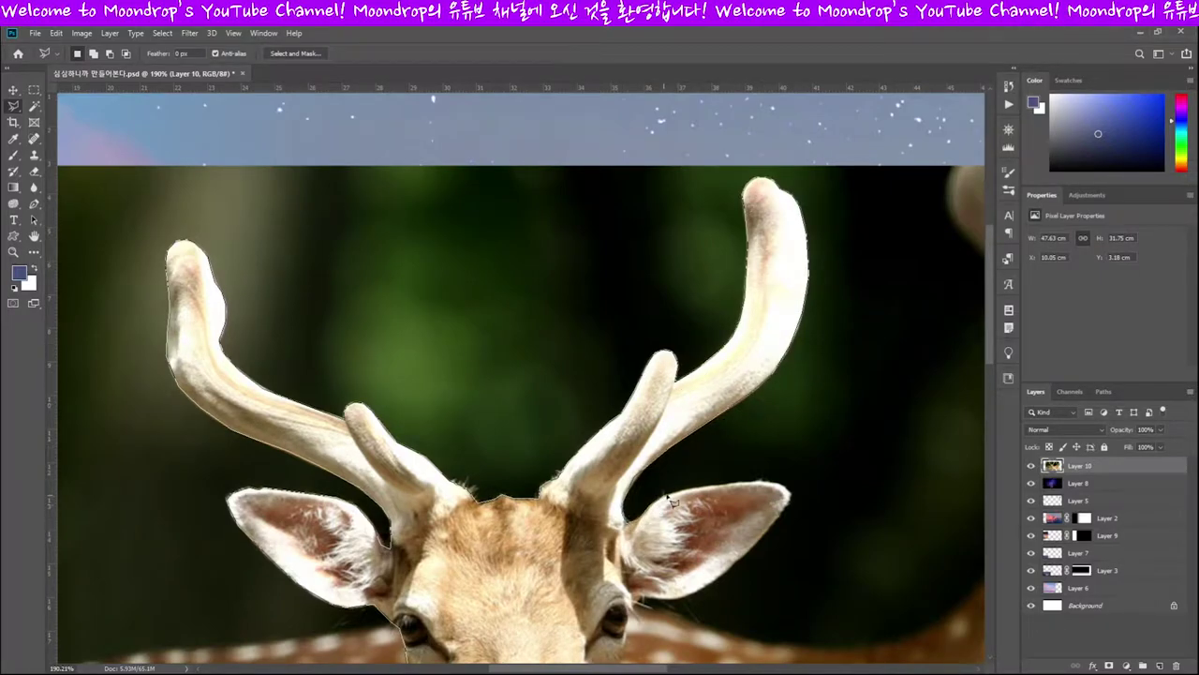
drag(661, 607, 700, 300)
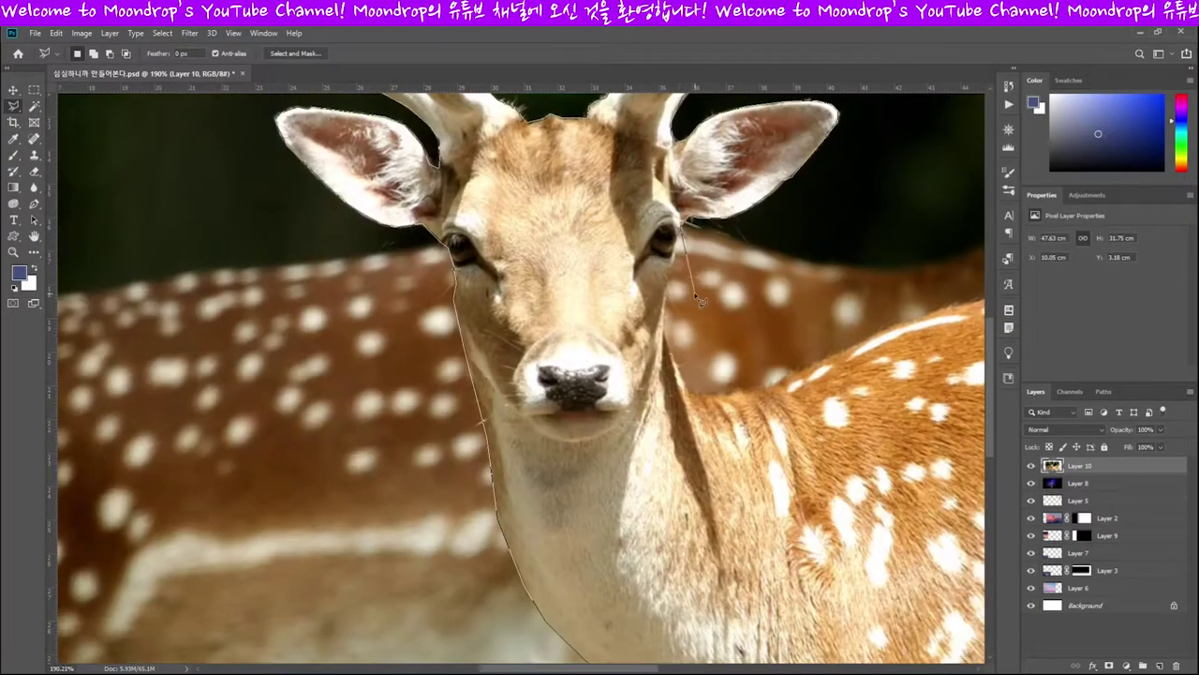
drag(893, 337, 565, 384)
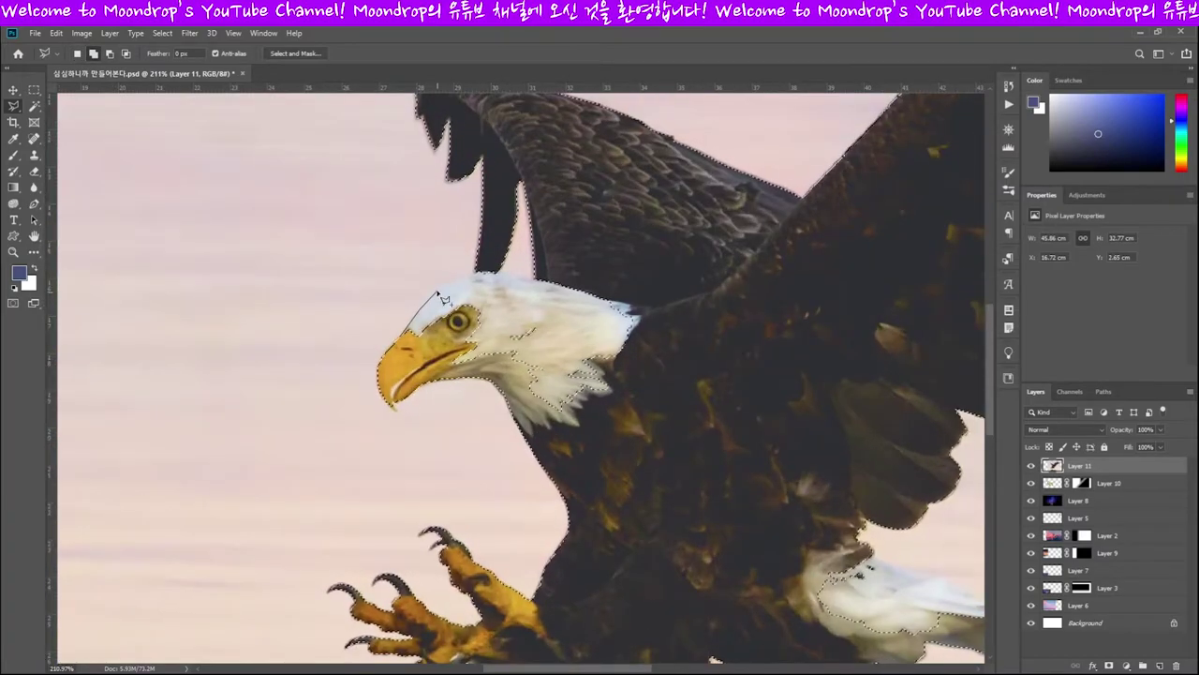
Outline the eagle's head and neck with polygonal lasso points.
click(409, 330)
click(474, 269)
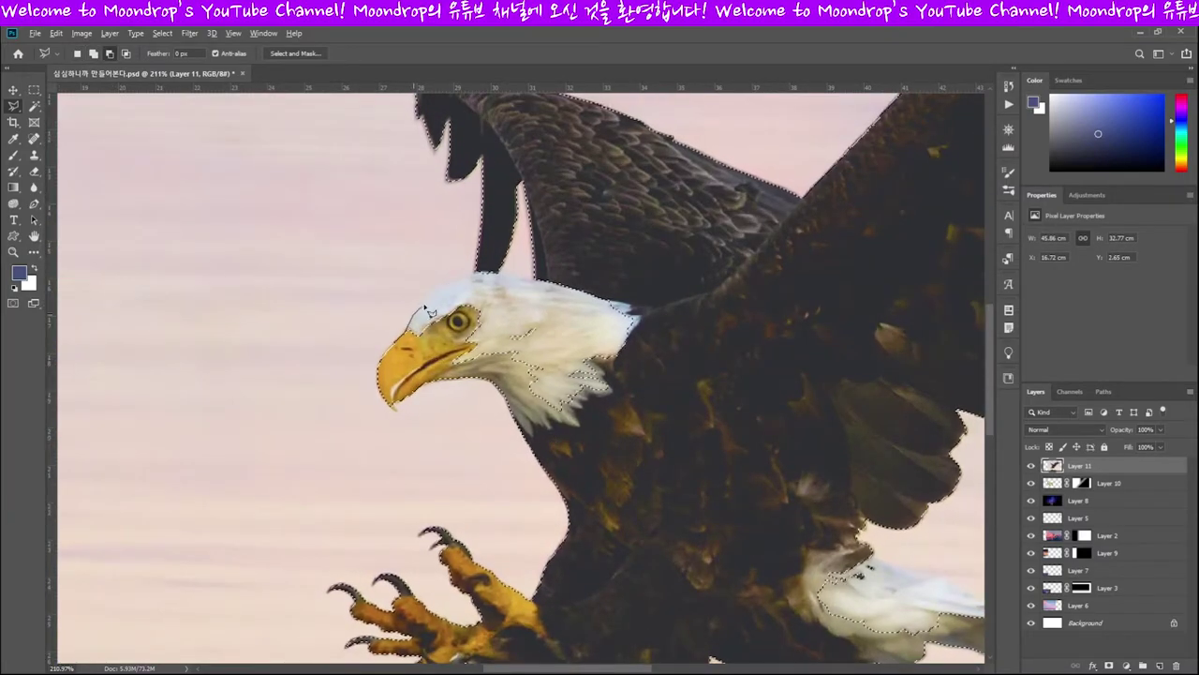
click(565, 336)
click(615, 356)
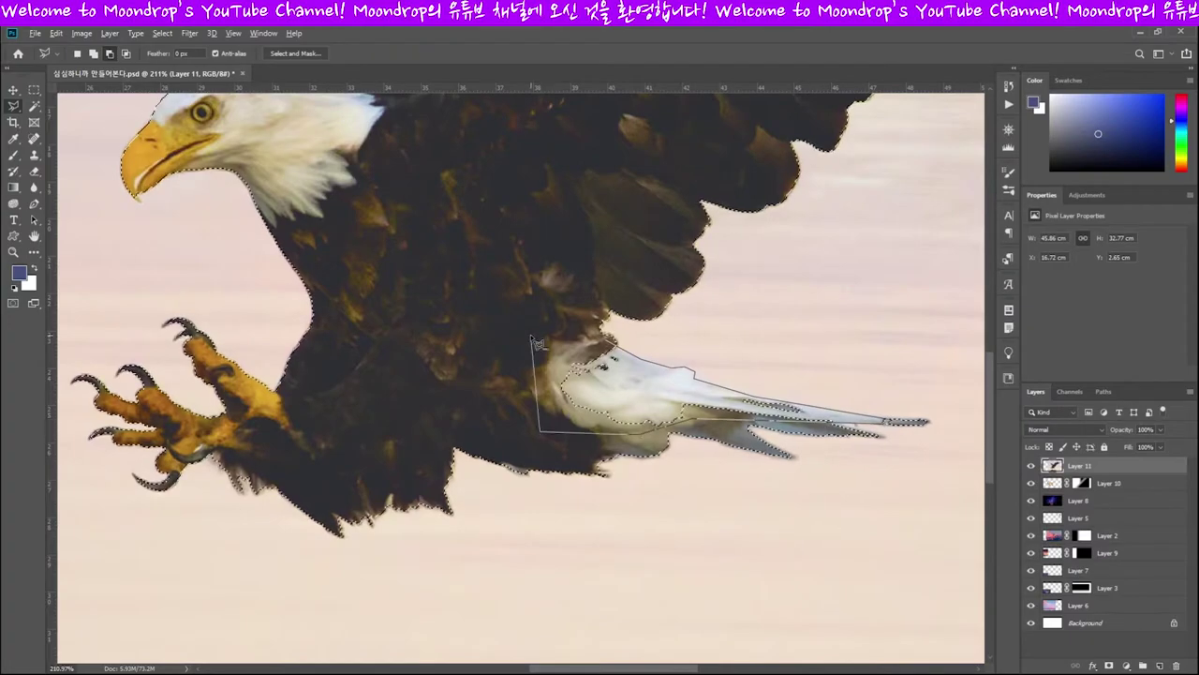
Copy the eagle to its own layer, rotate it slightly and move it onto the mountain's centre-left.
key(ctrl+j)
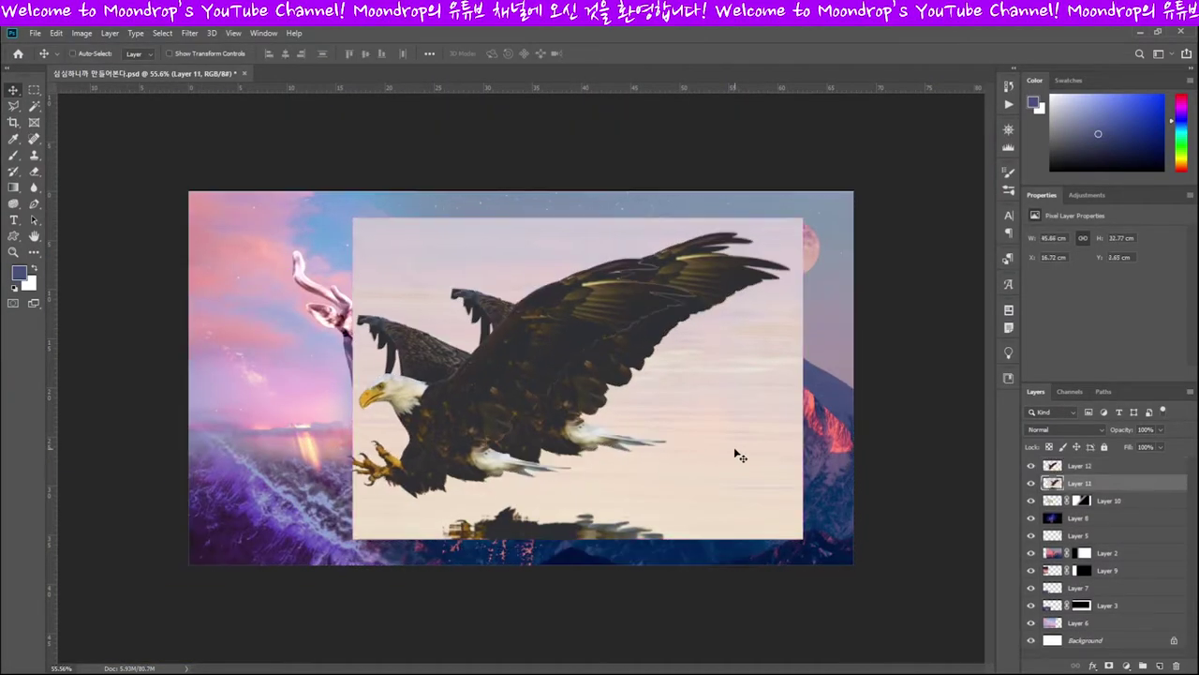
key(ctrl+t)
drag(825, 234, 815, 200)
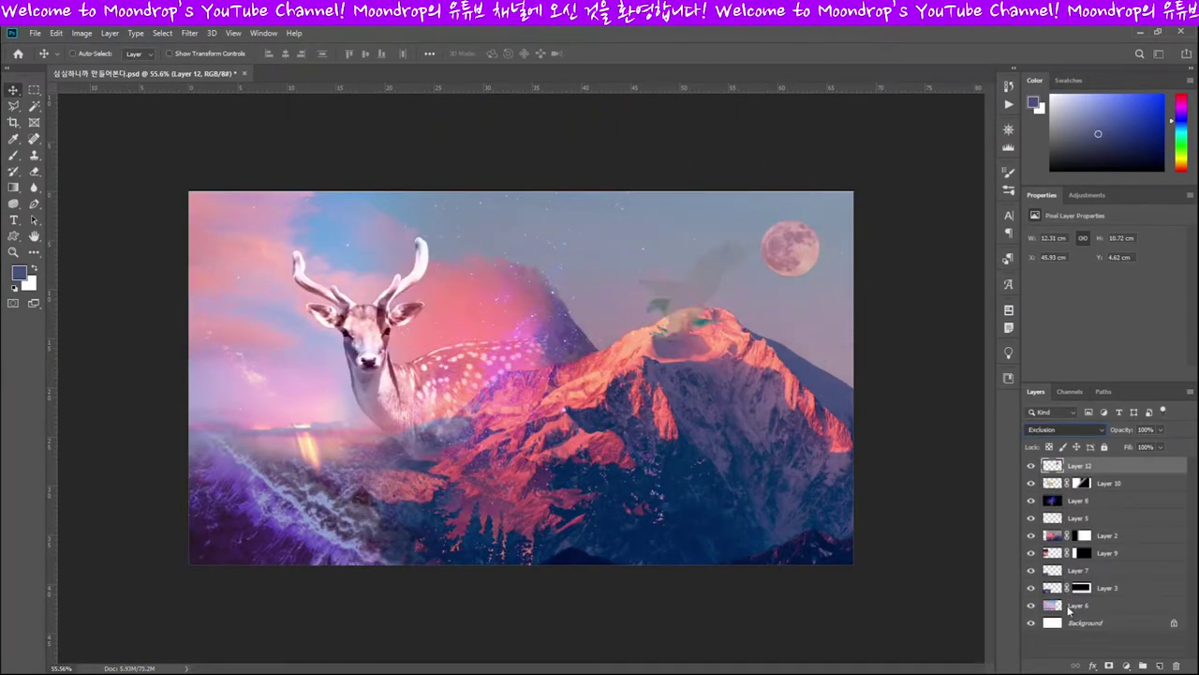
drag(766, 451, 700, 488)
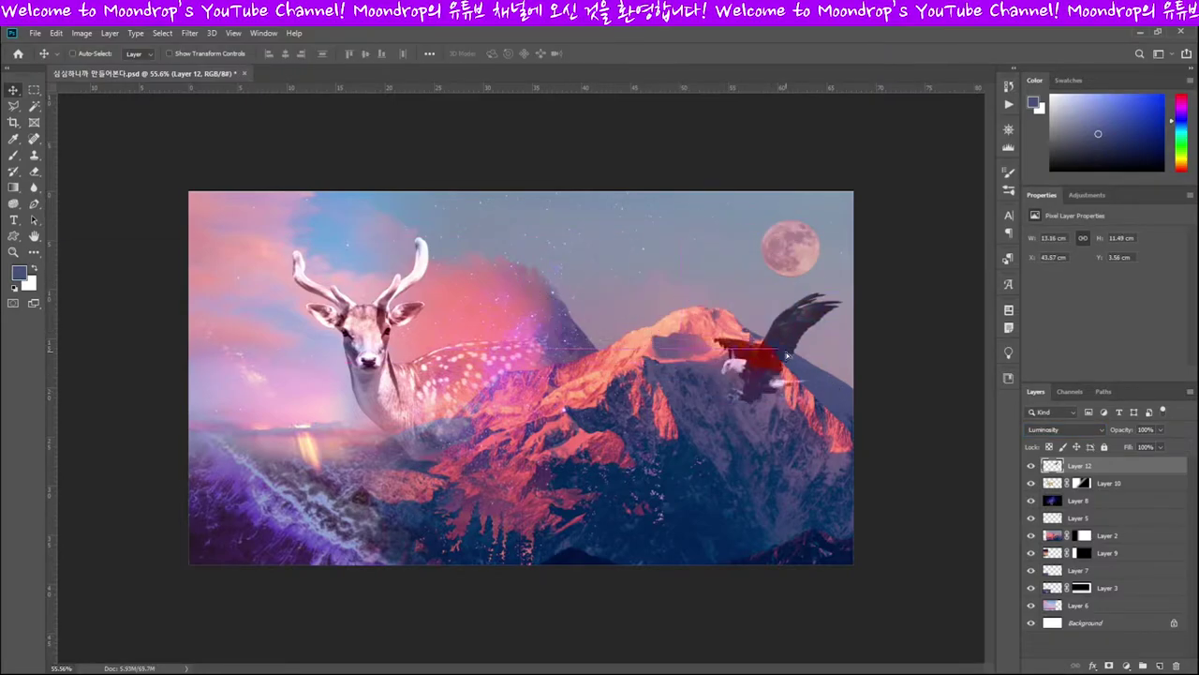
key(ctrl+t)
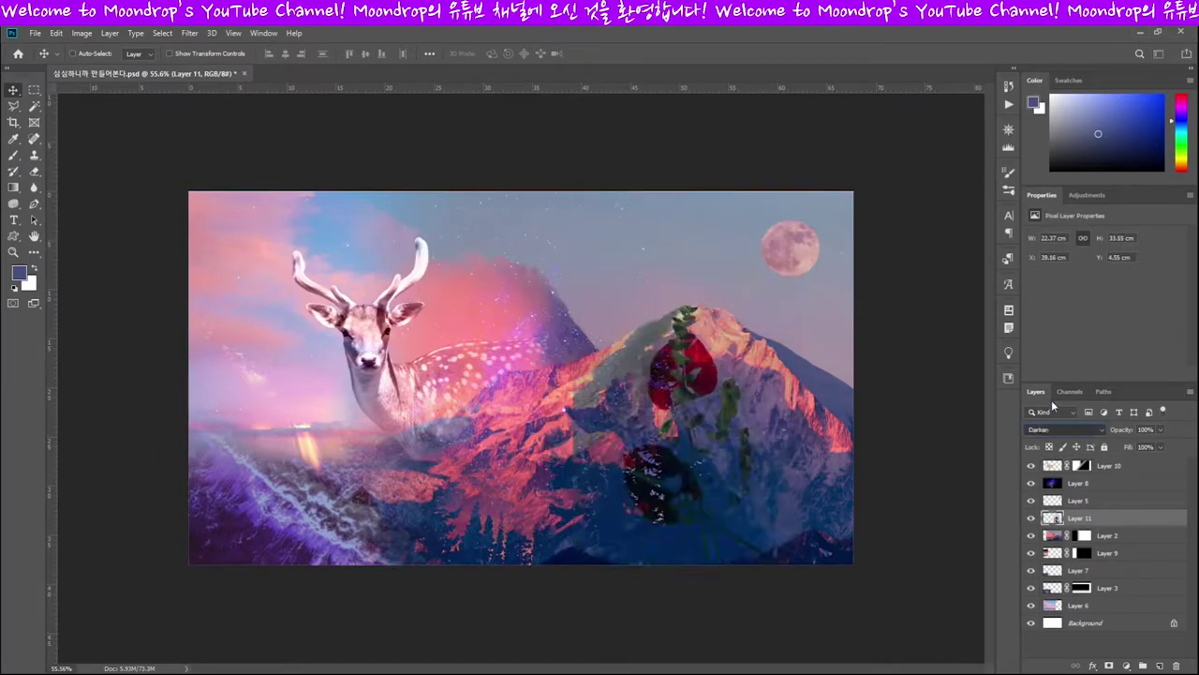
Reset the rose layer to Normal and delete its white background.
key(shift+alt+n)
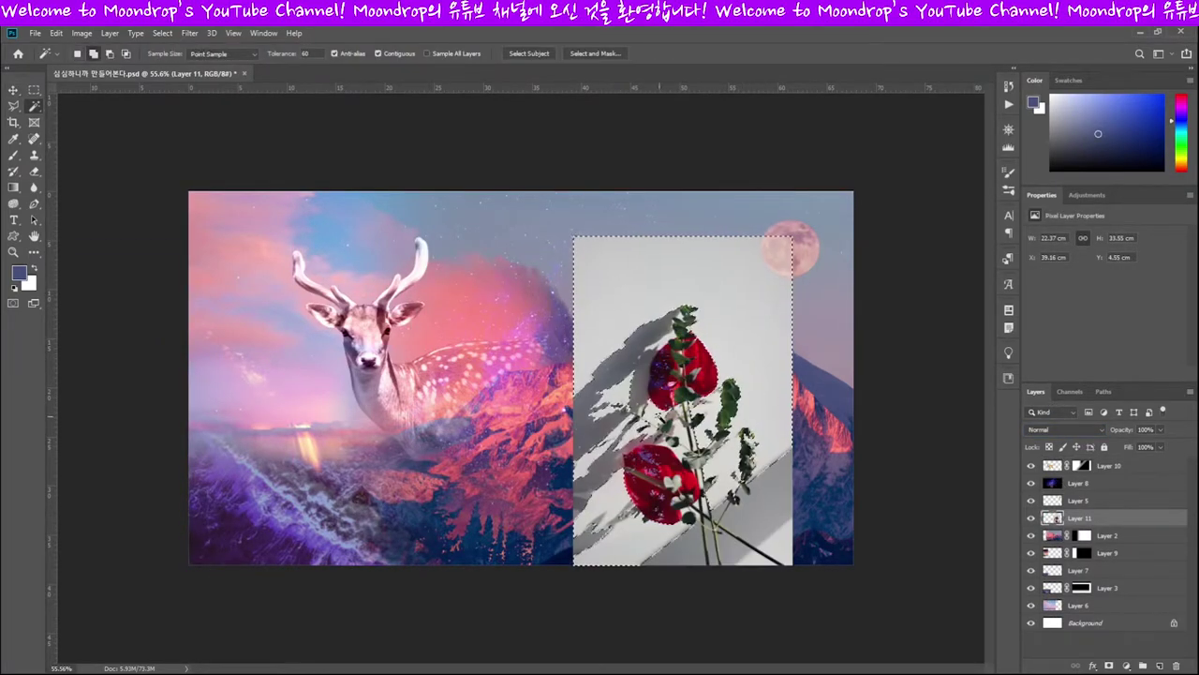
scroll(668, 382, up, 5)
scroll(668, 385, down, 3)
key(Delete)
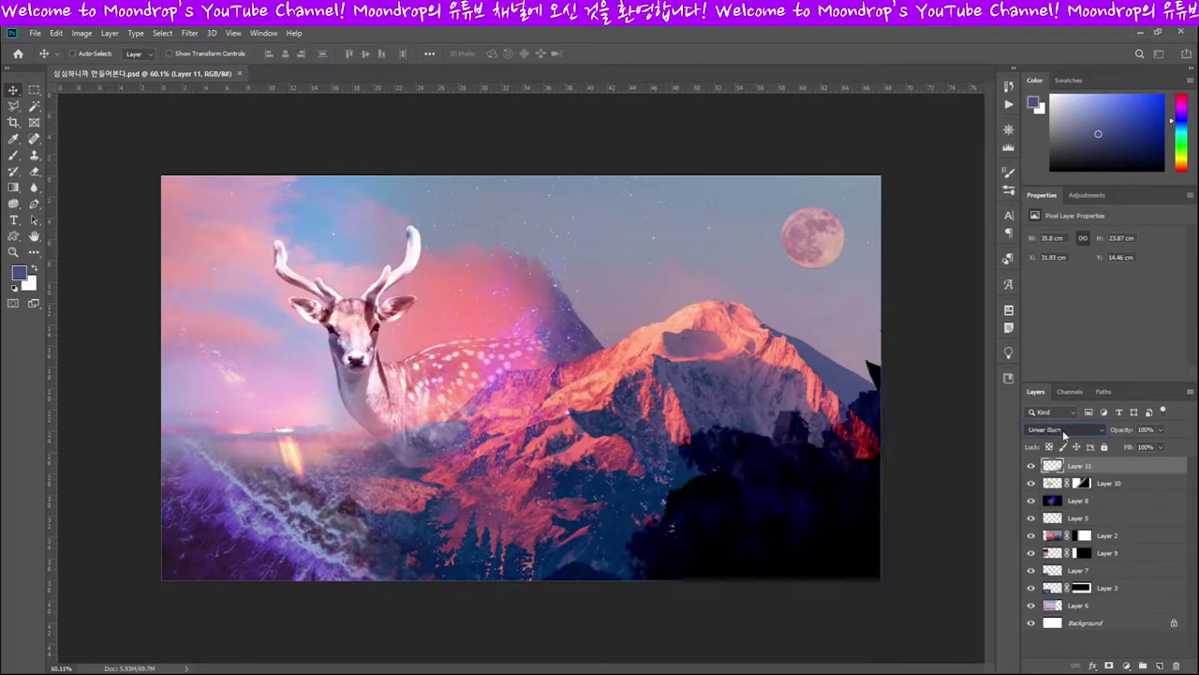
Set the flower layer Layer 11 to Linear Light at 48% opacity.
key(shift+plus)
key(shift+plus)
key(shift+plus)
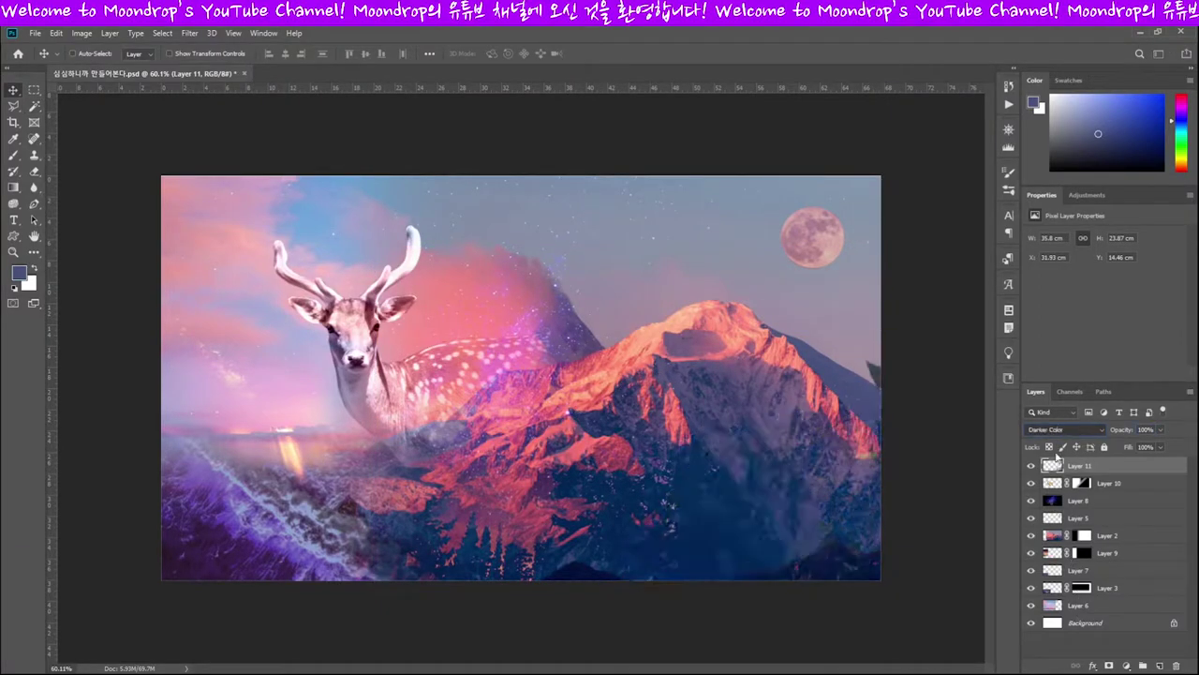
key(shift+plus)
key(shift+plus)
key(shift+plus)
key(shift+plus)
key(shift+plus)
key(shift+plus)
key(shift+plus)
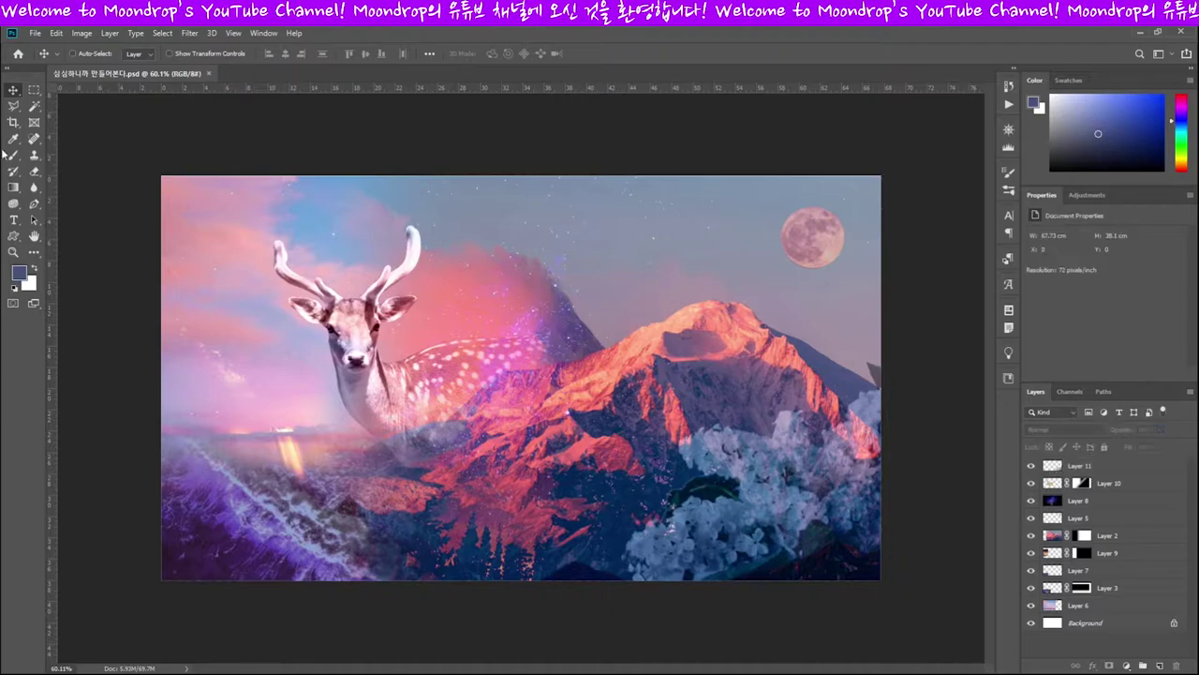
click(1050, 468)
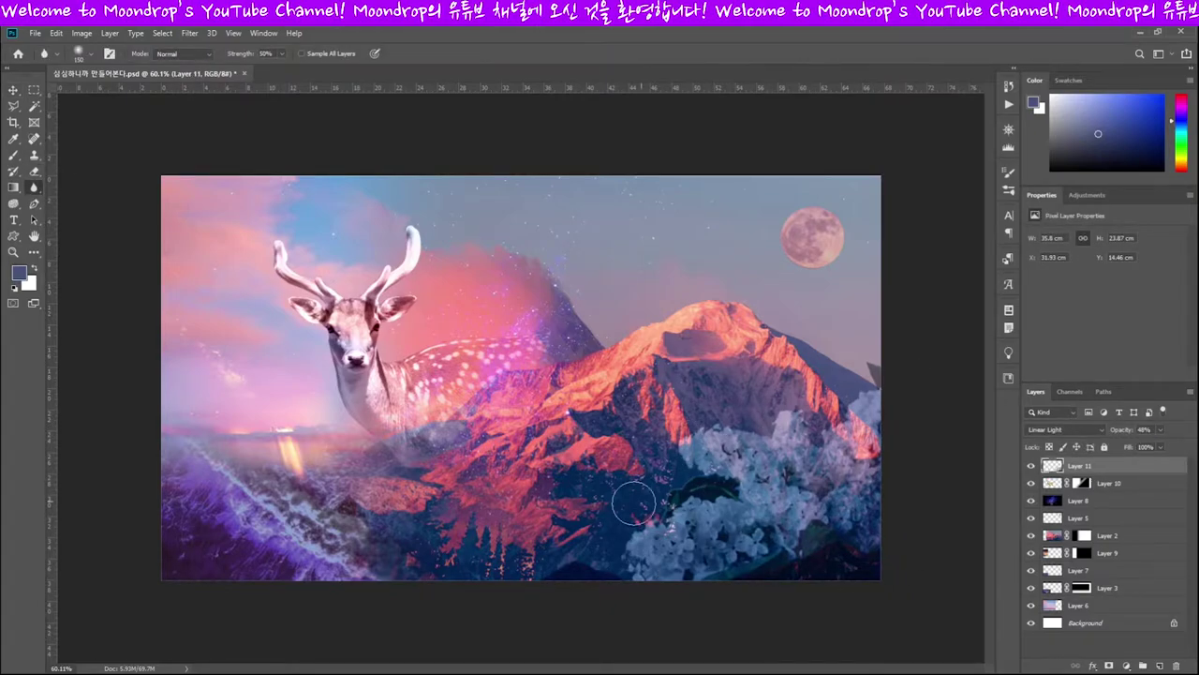
key(i)
key(shift+plus)
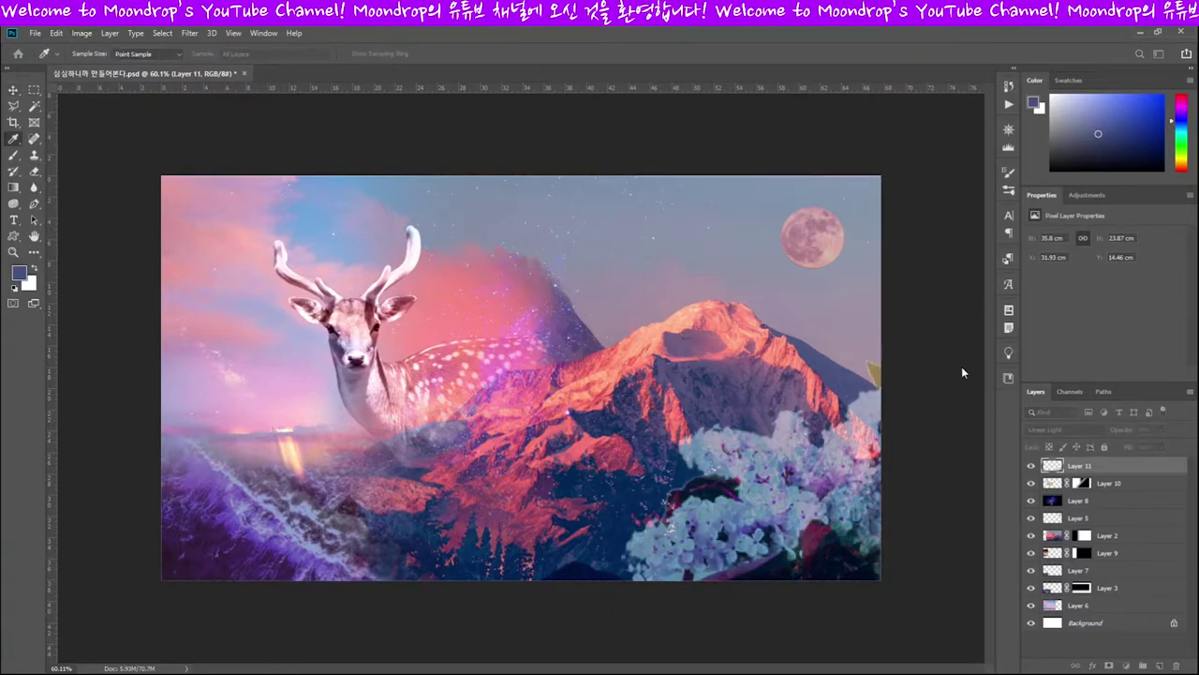
key(shift+plus)
key(shift+plus)
key(v)
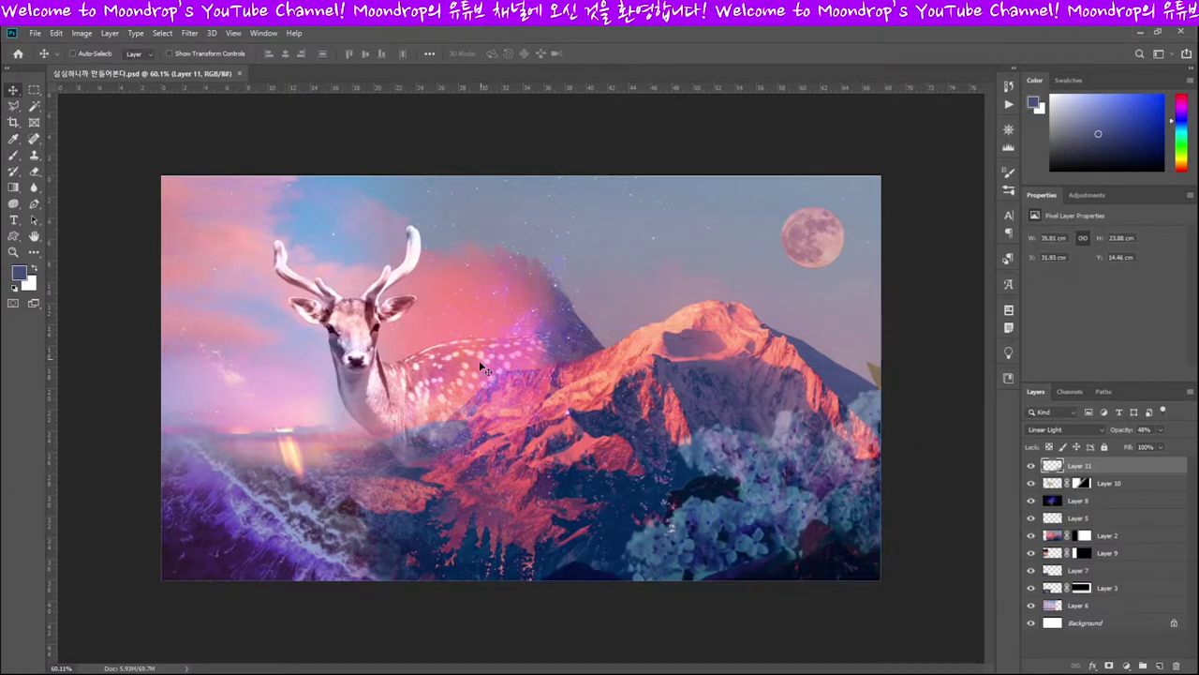
Place the water texture, trying Lighten and Linear Burn blending while reordering it.
key(ctrl+v)
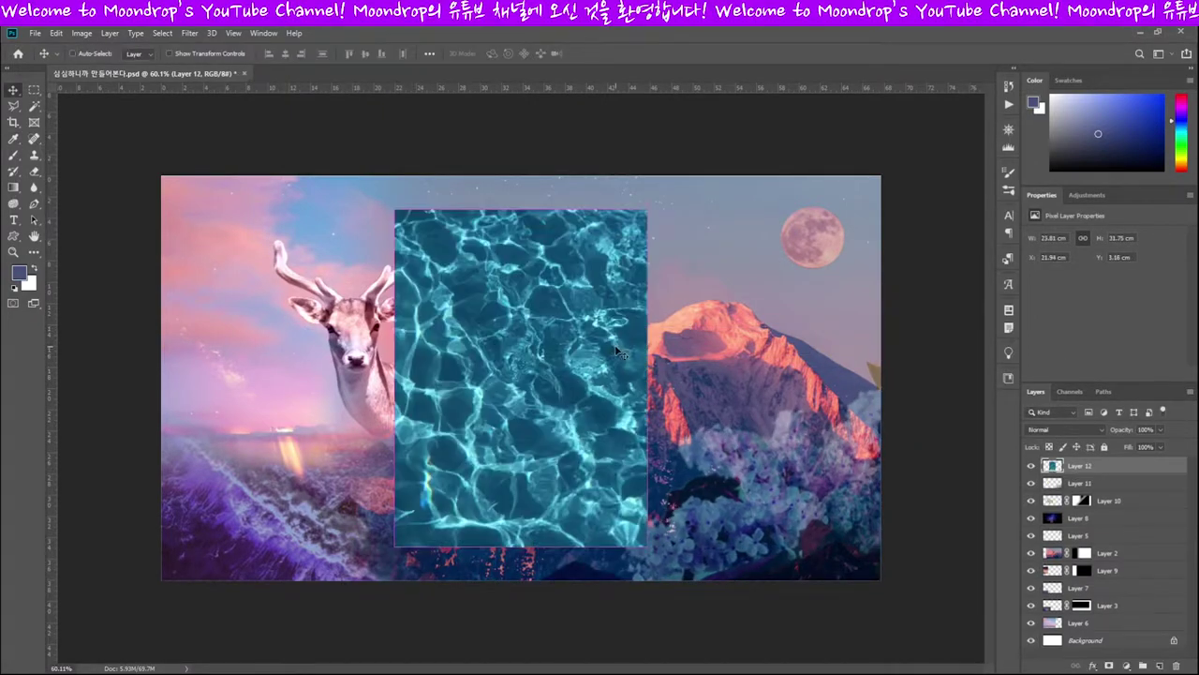
key(shift+plus)
key(shift+plus)
key(shift+plus)
key(shift+plus)
key(shift+plus)
key(shift+plus)
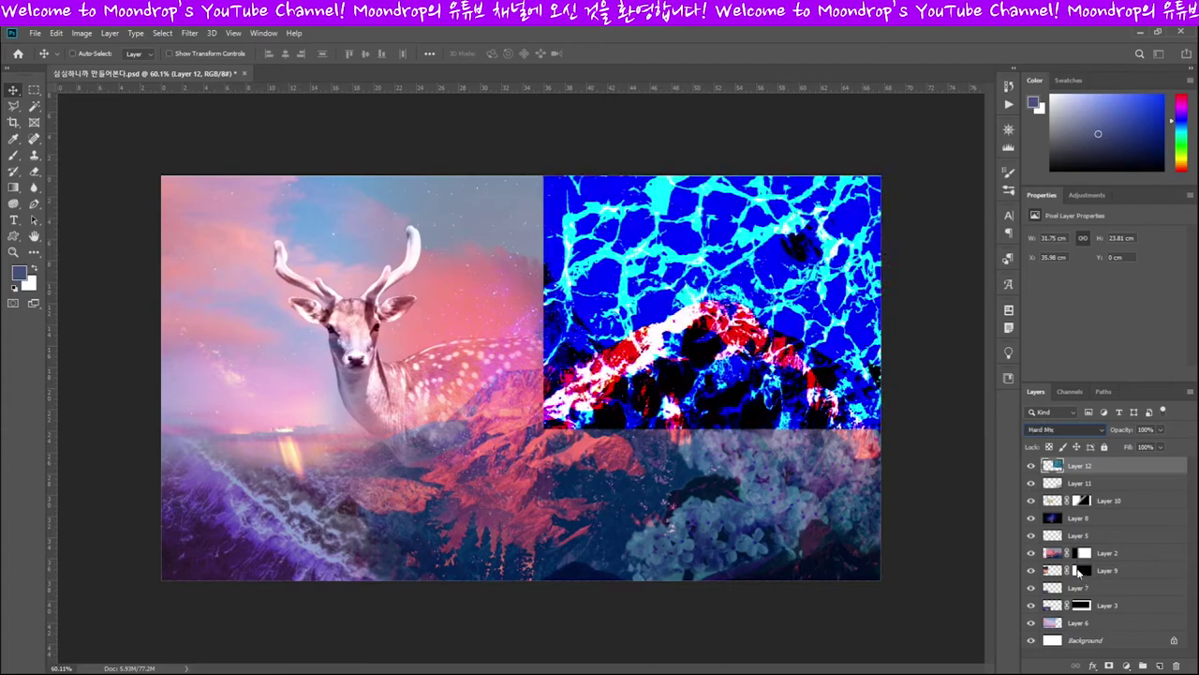
key(ctrl+bracketleft)
key(ctrl+bracketleft)
key(ctrl+bracketleft)
key(ctrl+s)
key(ctrl+bracketright)
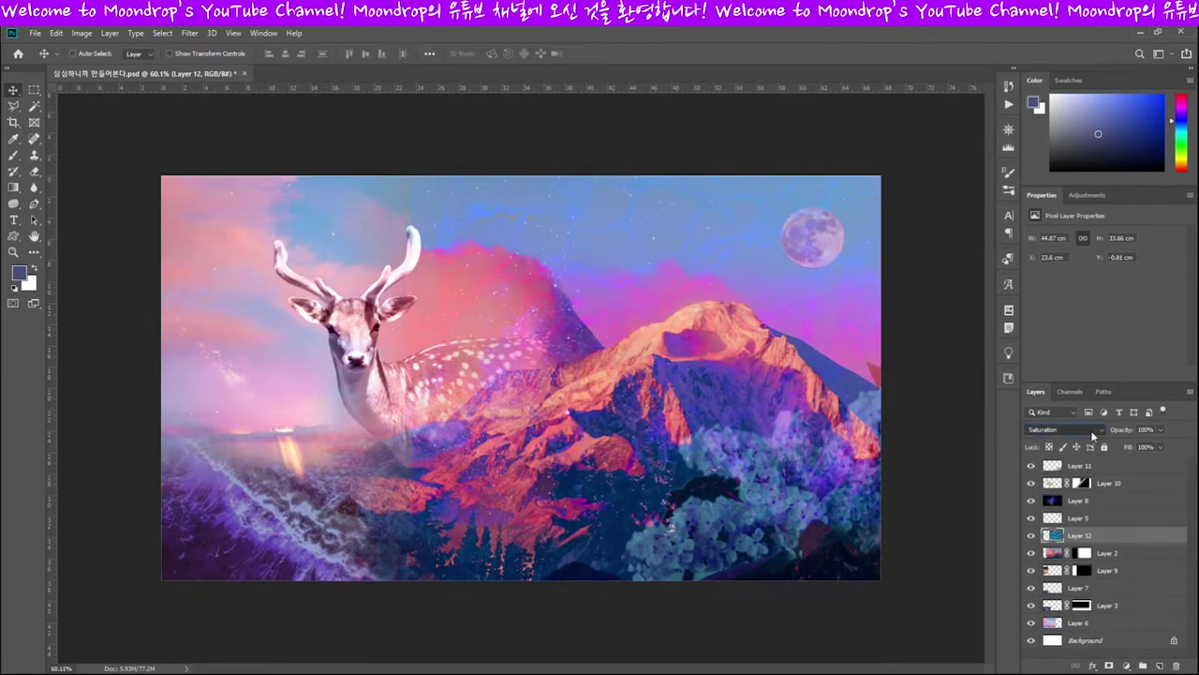
key(shift+plus)
key(shift+plus)
key(shift+plus)
Try scaling the starry sky down, then cancel and return to the water texture.
key(alt+bracketright)
key(alt+bracketright)
key(ctrl+t)
drag(161, 579, 399, 450)
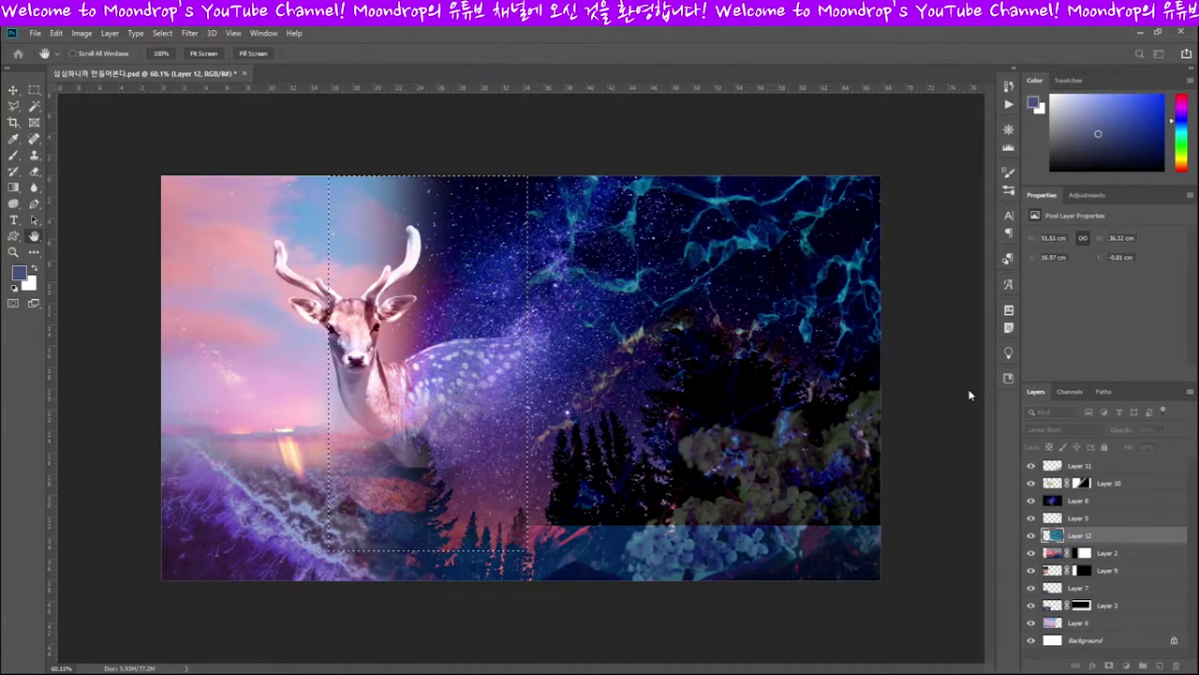
key(Escape)
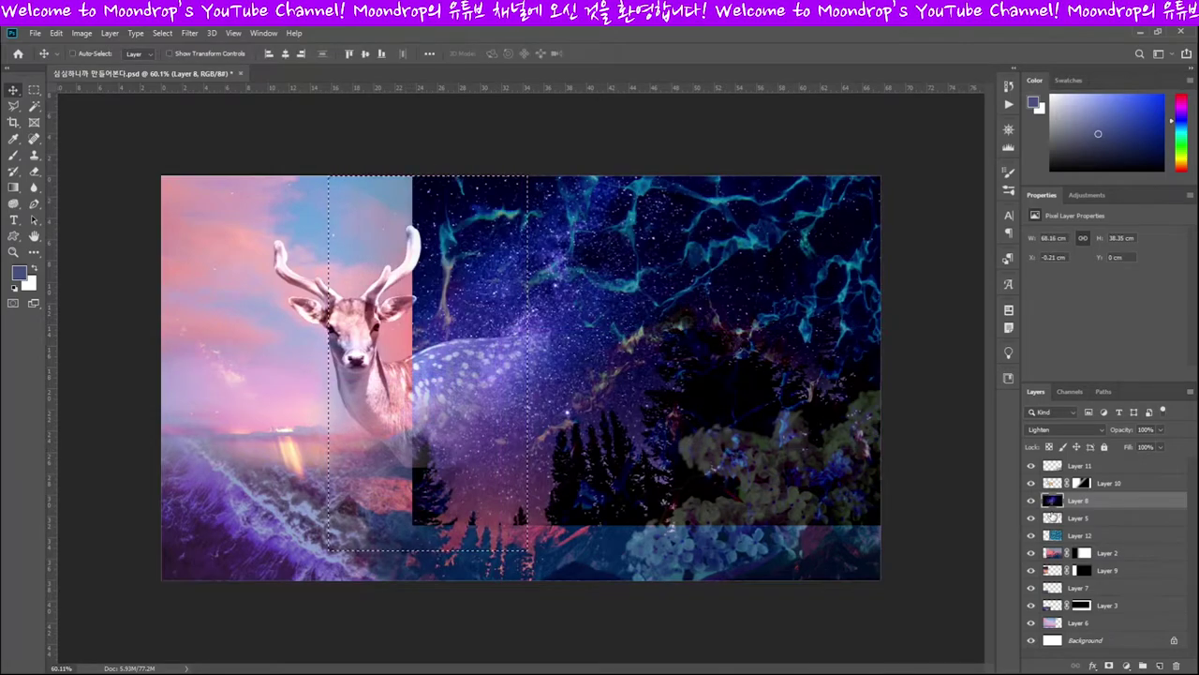
key(alt+bracketleft)
key(alt+bracketleft)
Move the water layer up the stack and shrink it toward the right side.
key(m)
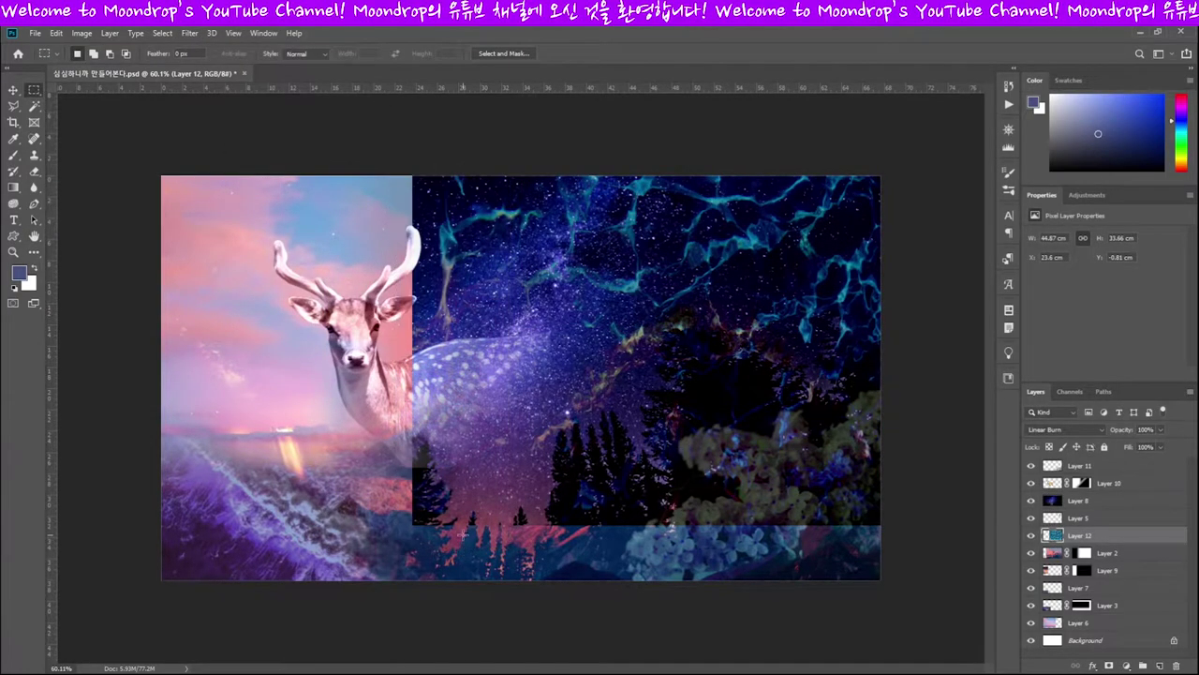
key(ctrl+shift+bracketright)
key(ctrl+d)
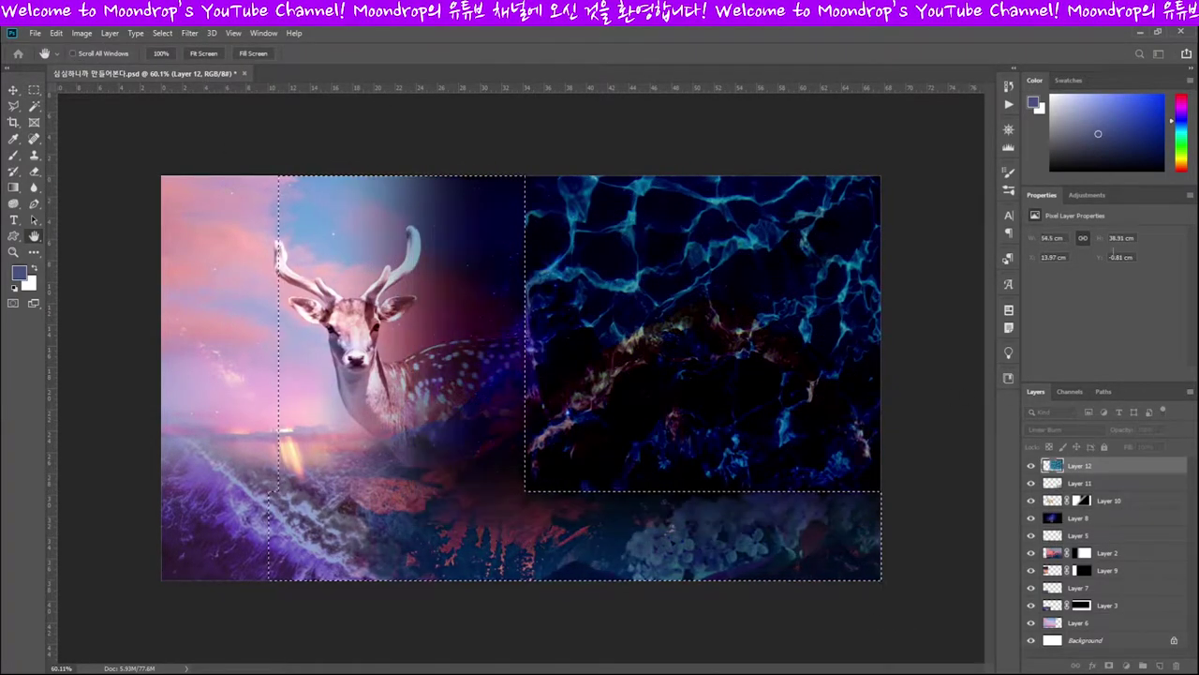
key(ctrl+t)
key(Return)
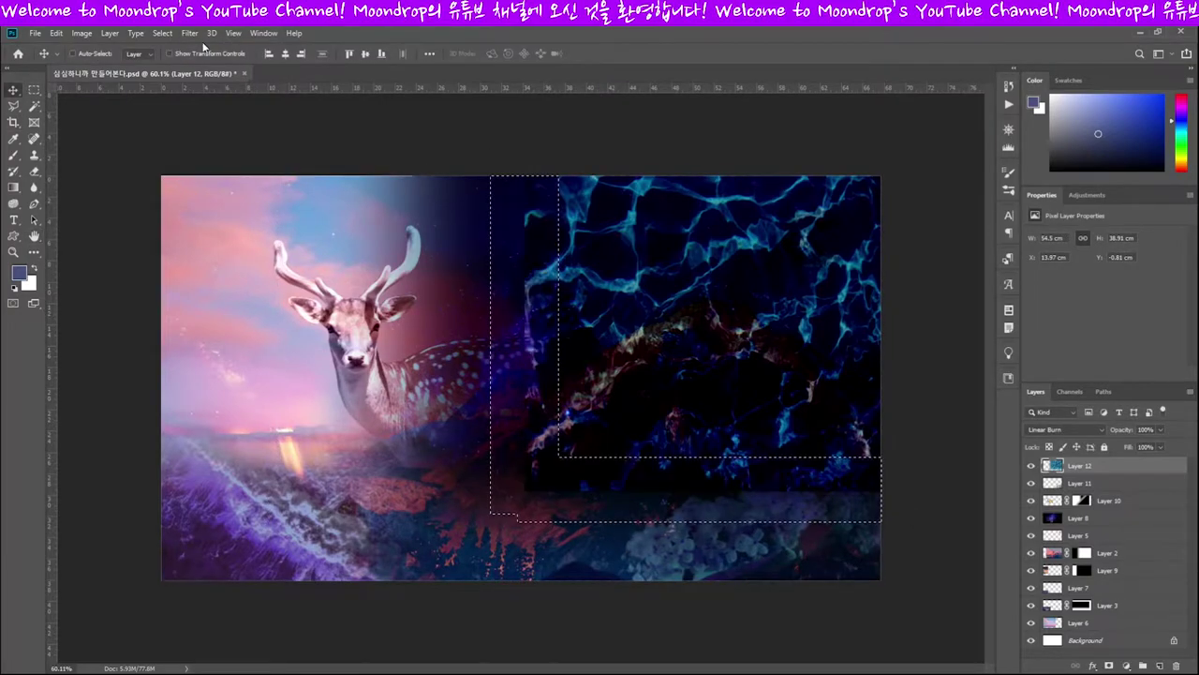
key(v)
key(ctrl+d)
key(ctrl+bracketleft)
key(ctrl+bracketleft)
key(ctrl+bracketleft)
key(ctrl+bracketright)
key(ctrl+t)
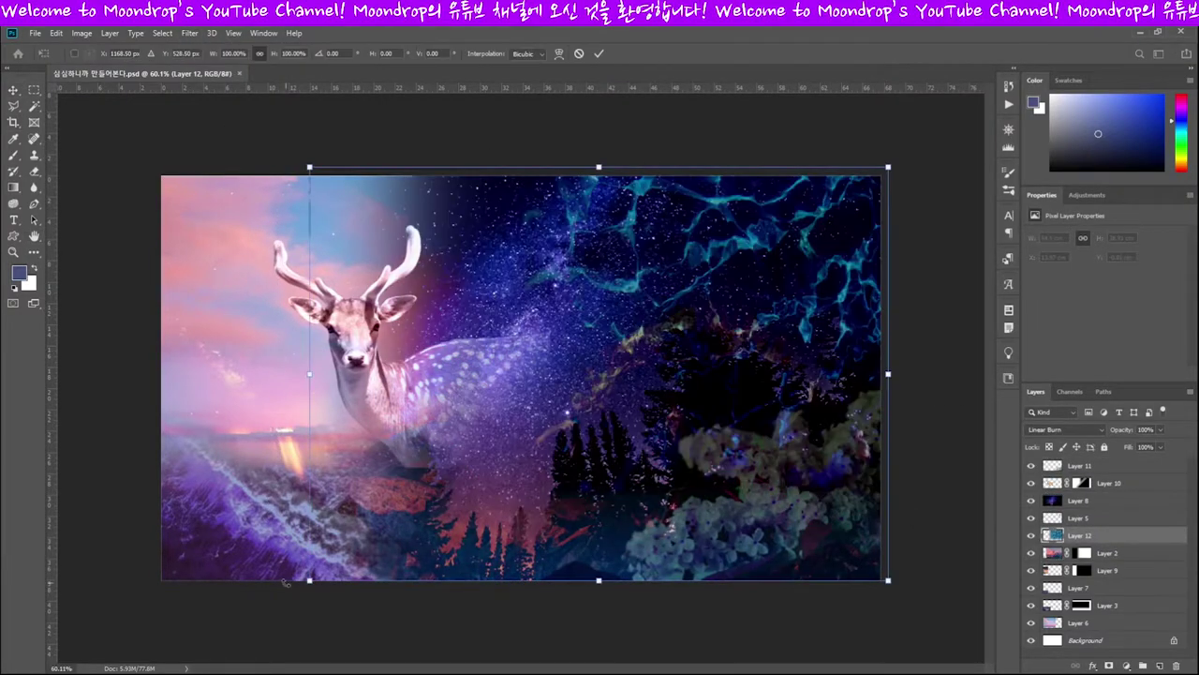
drag(310, 571, 391, 525)
key(Return)
Lower the water texture to 30% opacity, try blend modes, then restore full opacity.
scroll(1066, 430, down, 10)
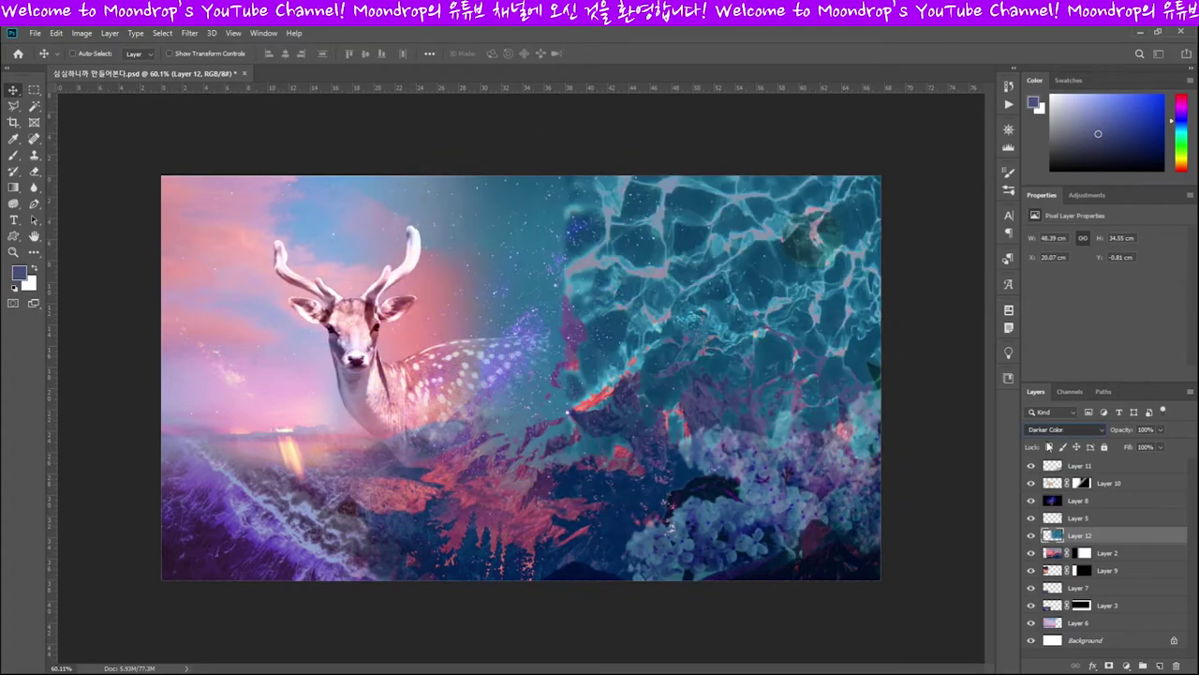
key(3)
key(shift+minus)
key(shift+minus)
key(shift+minus)
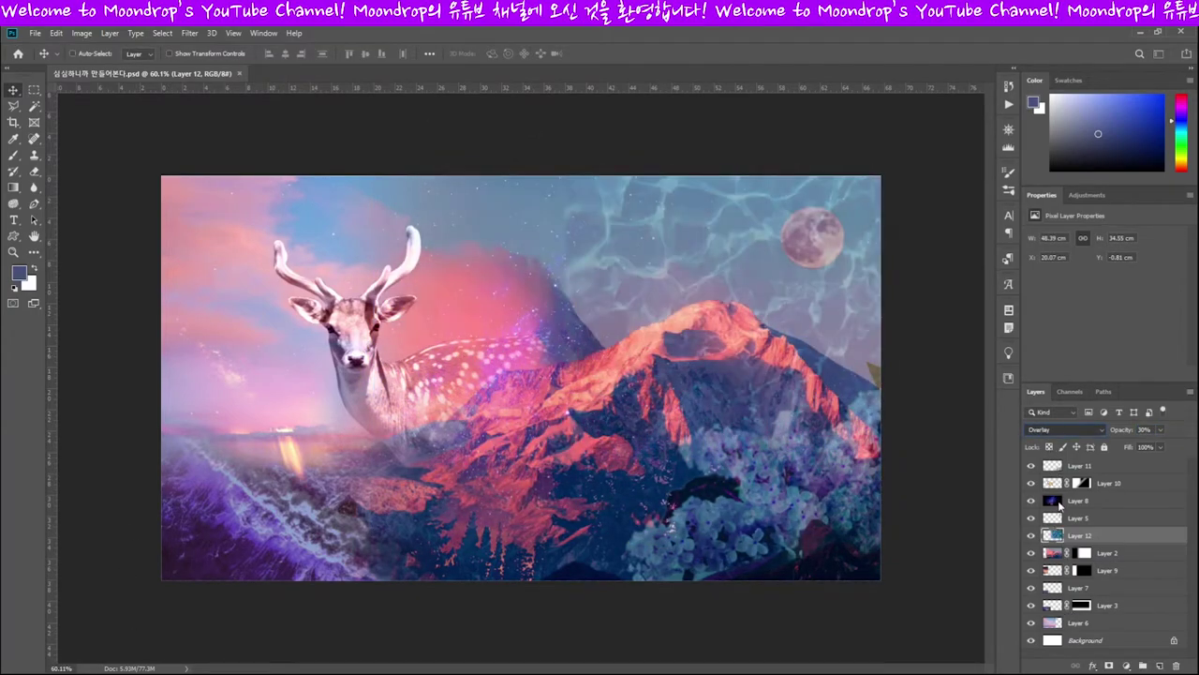
key(shift+minus)
key(shift+minus)
key(shift+minus)
key(shift+minus)
key(shift+minus)
key(shift+minus)
key(shift+minus)
key(shift+minus)
key(shift+minus)
key(m)
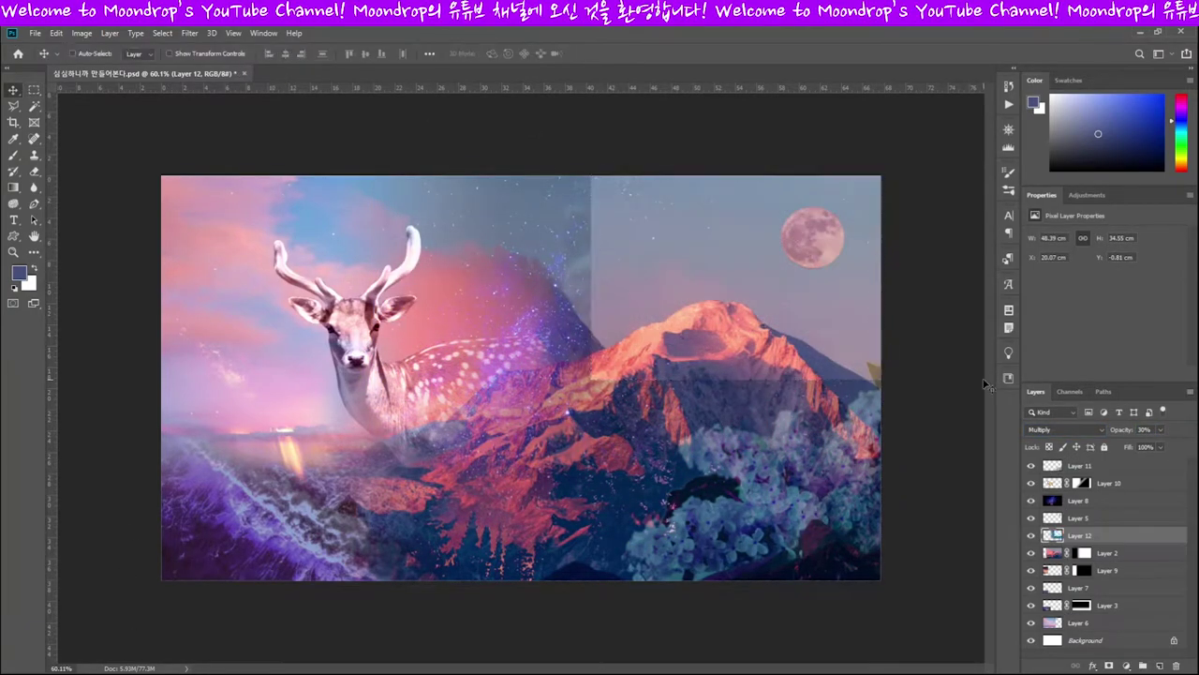
key(shift+plus)
key(shift+plus)
key(0)
Move the water texture up and to the right.
drag(880, 433, 529, 176)
key(ctrl+d)
key(v)
mouse_move(560, 326)
mouse_down()
mouse_move(673, 142)
mouse_move(552, 16)
mouse_up()
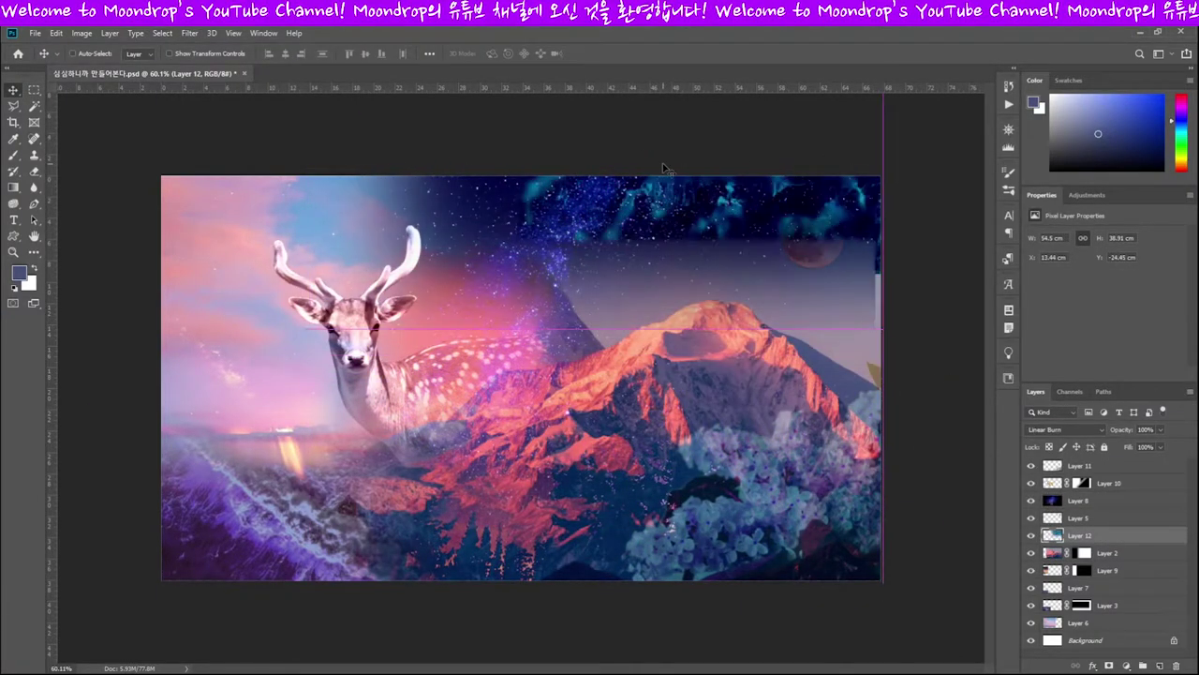
Copy a top band of the texture onto Layer 13 and delete the full texture layer.
key(m)
drag(881, 391, 367, 255)
key(v)
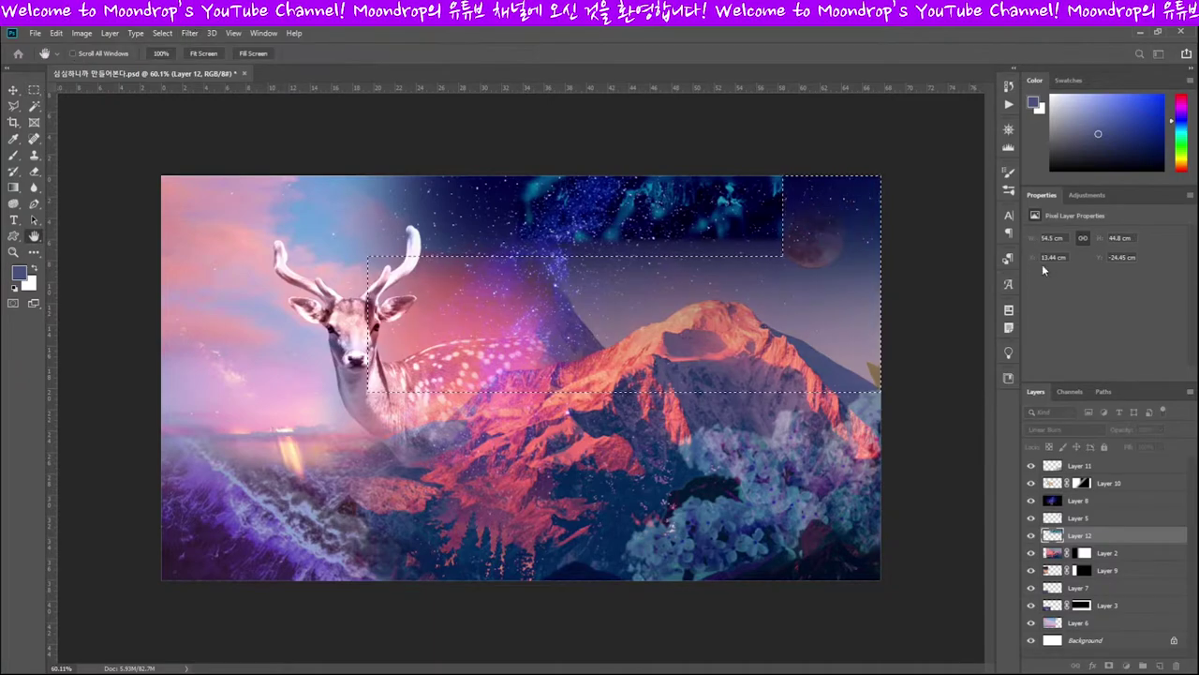
key(ctrl+d)
key(ctrl+v)
key(Delete)
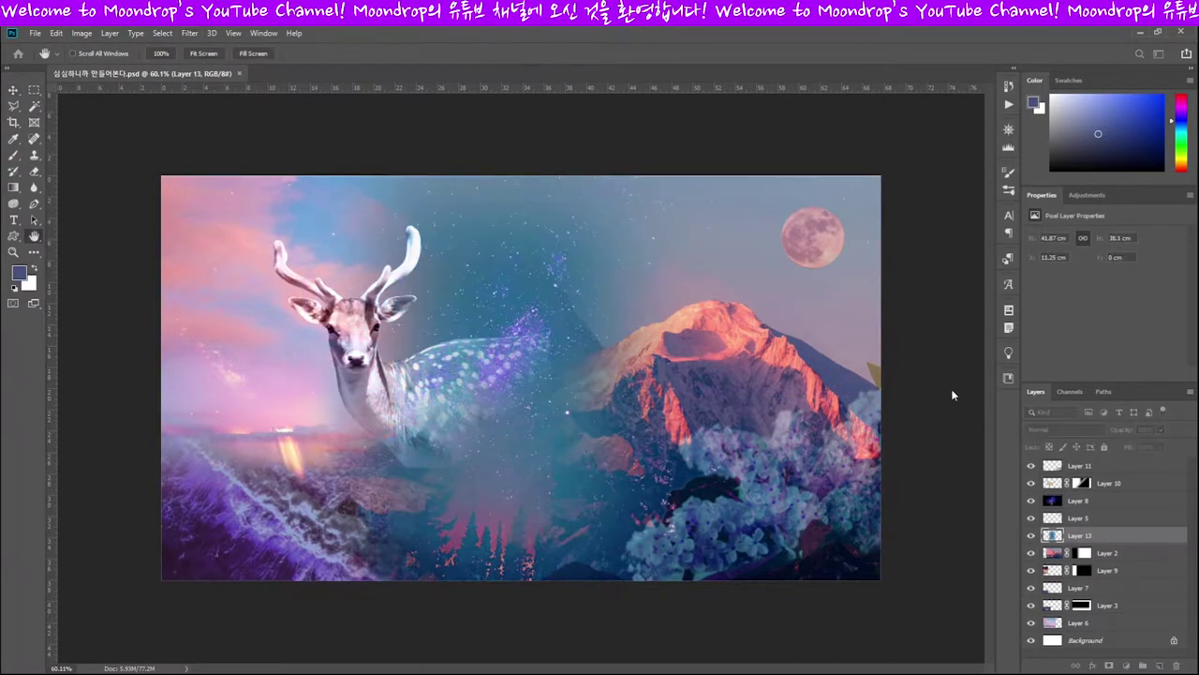
Move the water piece to the left edge and recolour it a vivid purple.
drag(660, 477, 428, 477)
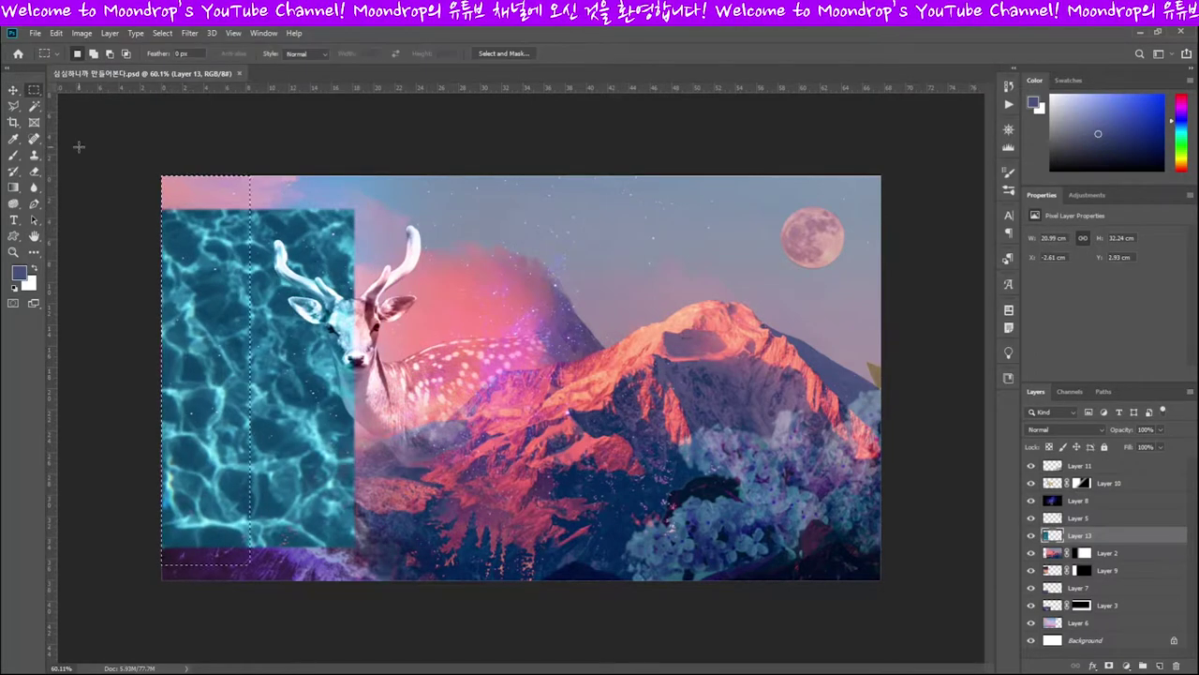
key(ctrl+u)
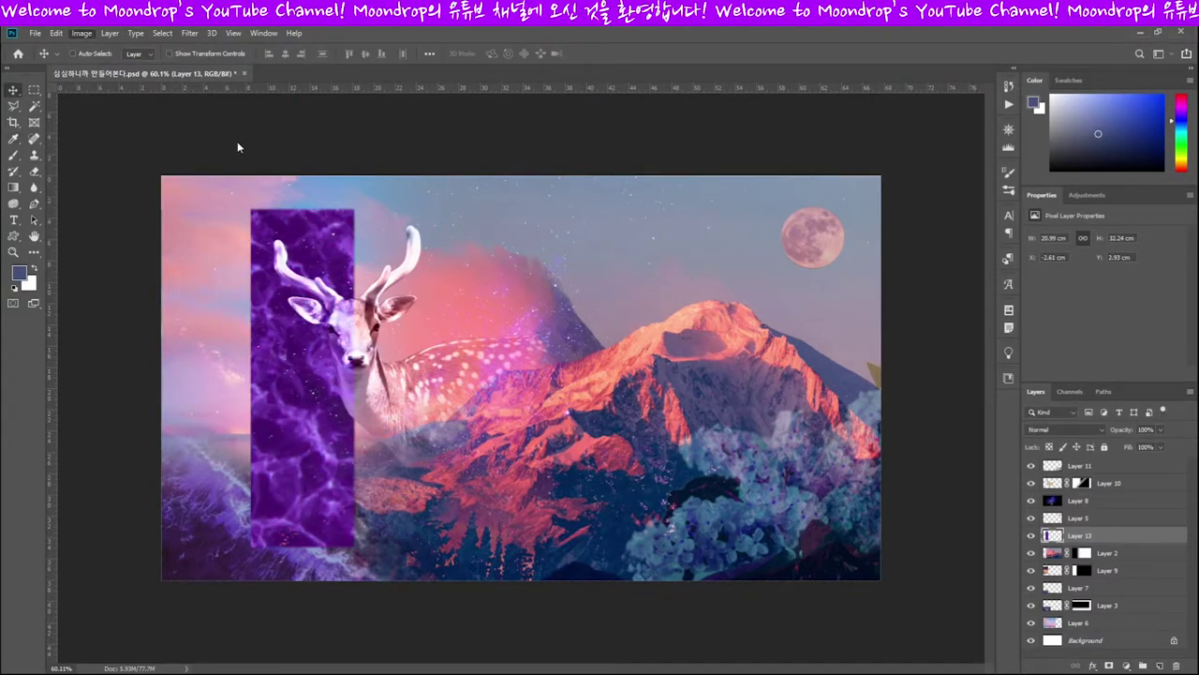
key(Return)
key(ctrl+z)
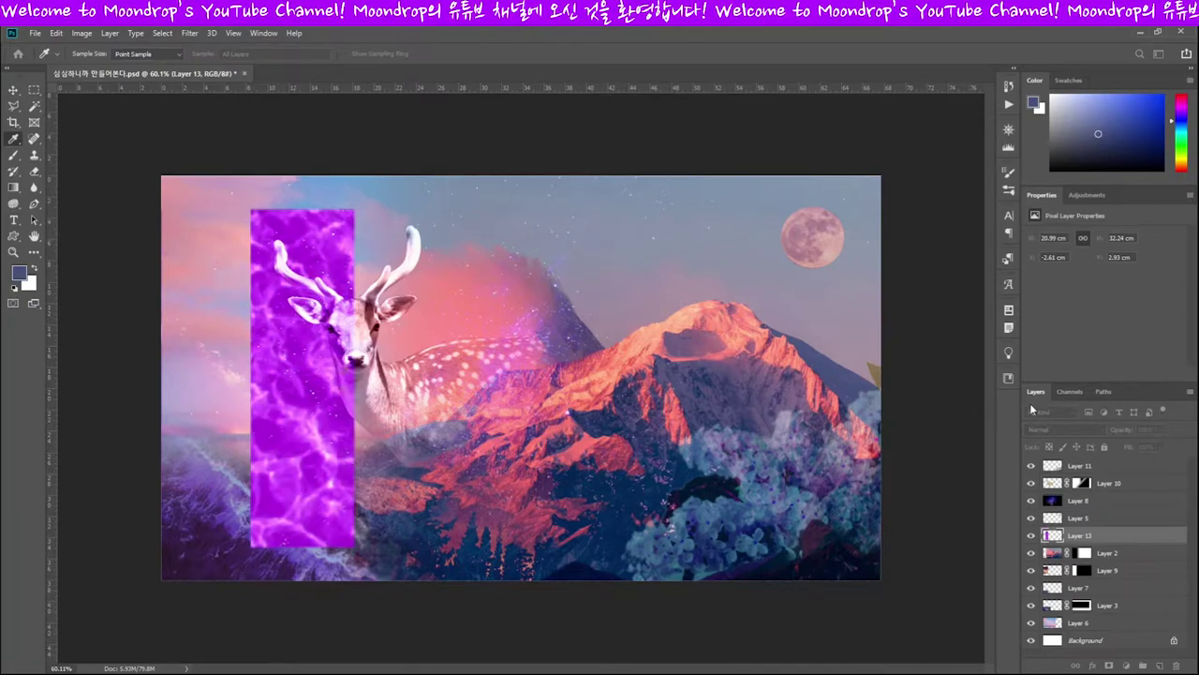
key(ctrl+shift+z)
key(ctrl+z)
key(ctrl+z)
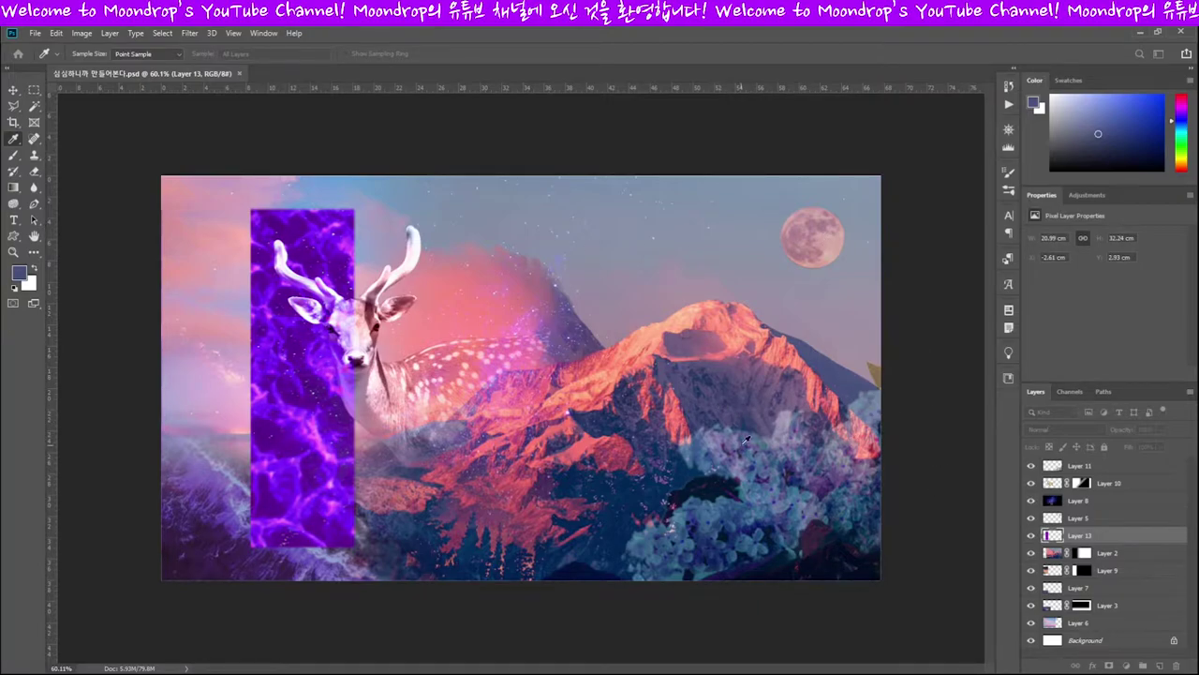
Cycle the strip's blend modes until it settles on a violet-looking blend.
key(v)
key(shift+plus)
key(shift+plus)
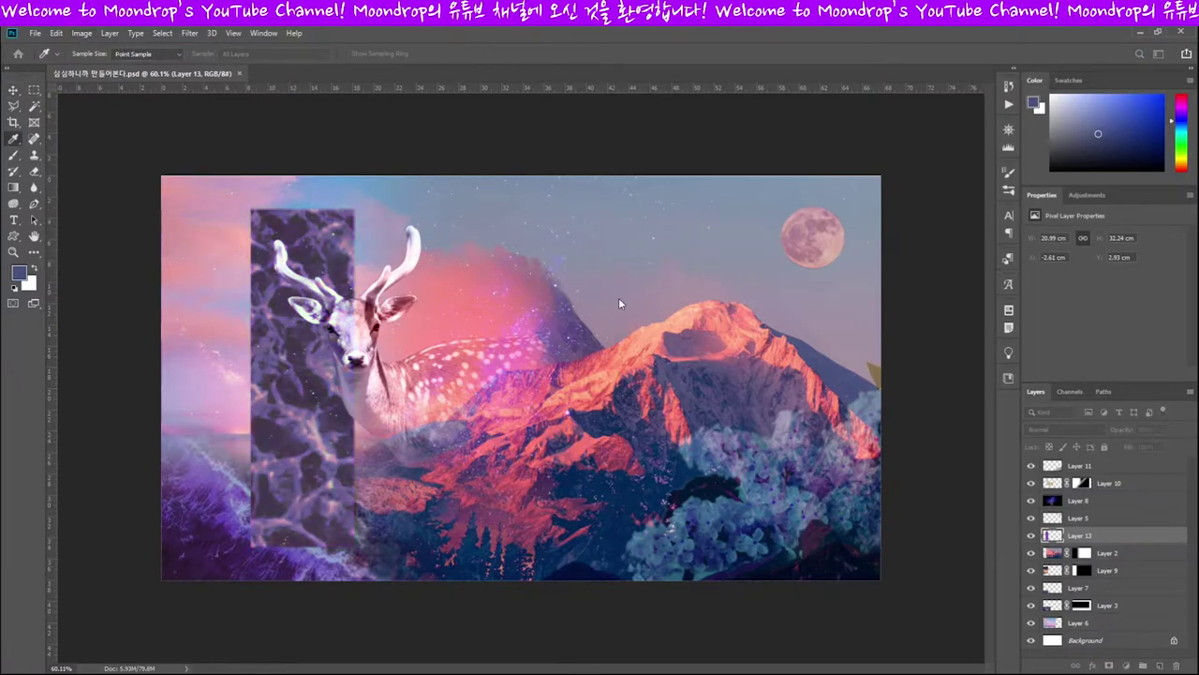
key(shift+plus)
key(shift+plus)
key(shift+plus)
key(i)
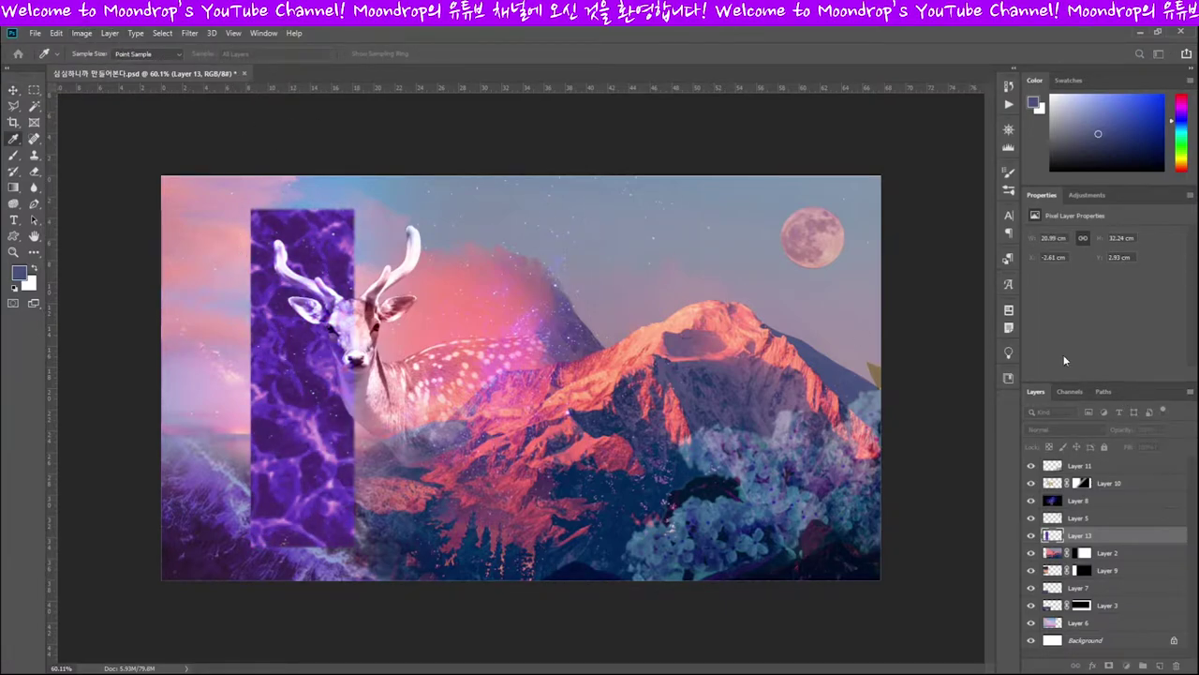
key(shift+plus)
key(shift+plus)
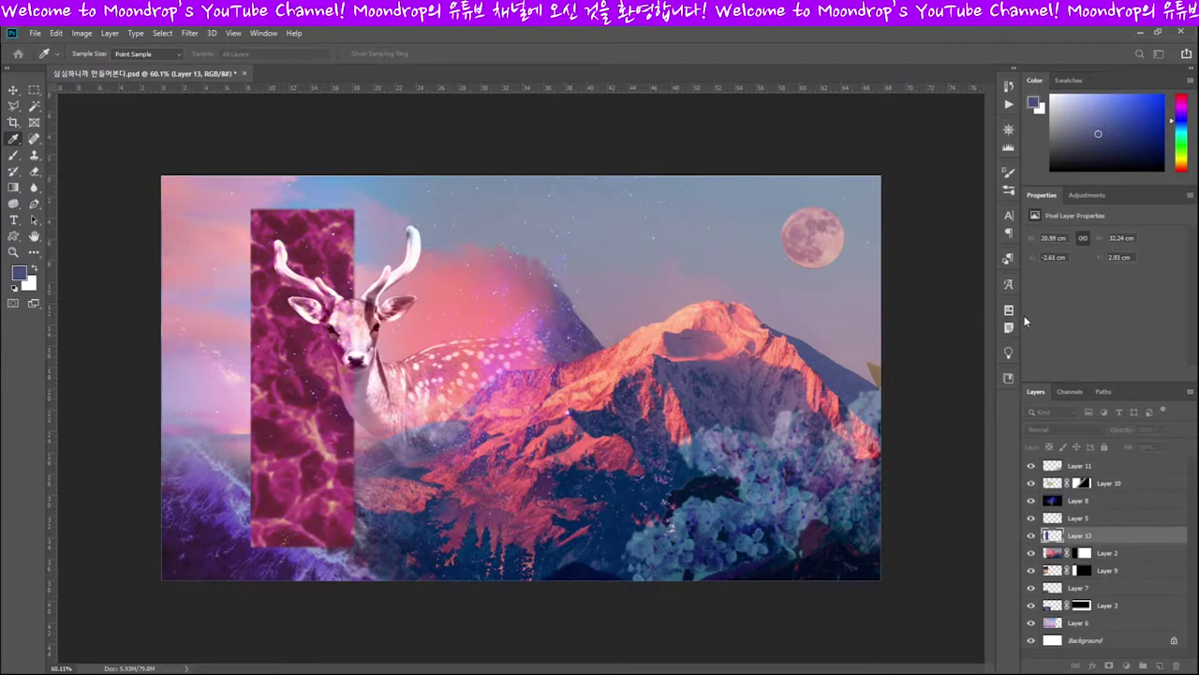
key(shift+plus)
key(v)
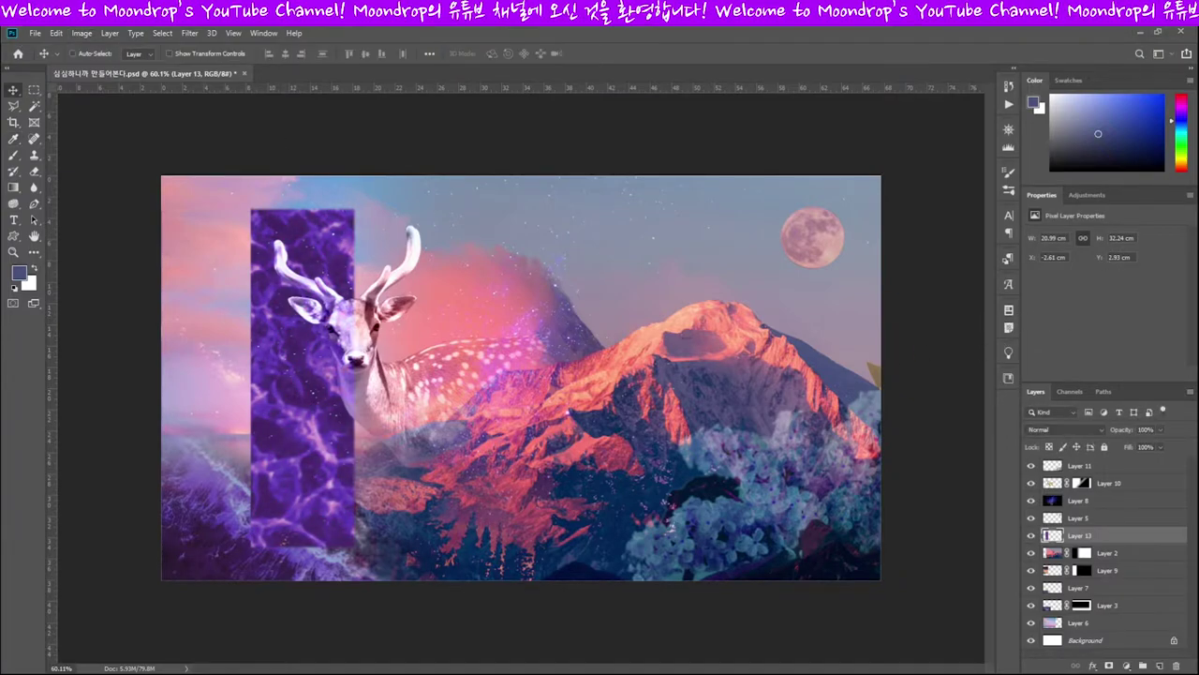
Place the rose-on-book-pages photo and zoom in to lasso the rose, its leaves and stem.
key(ctrl+v)
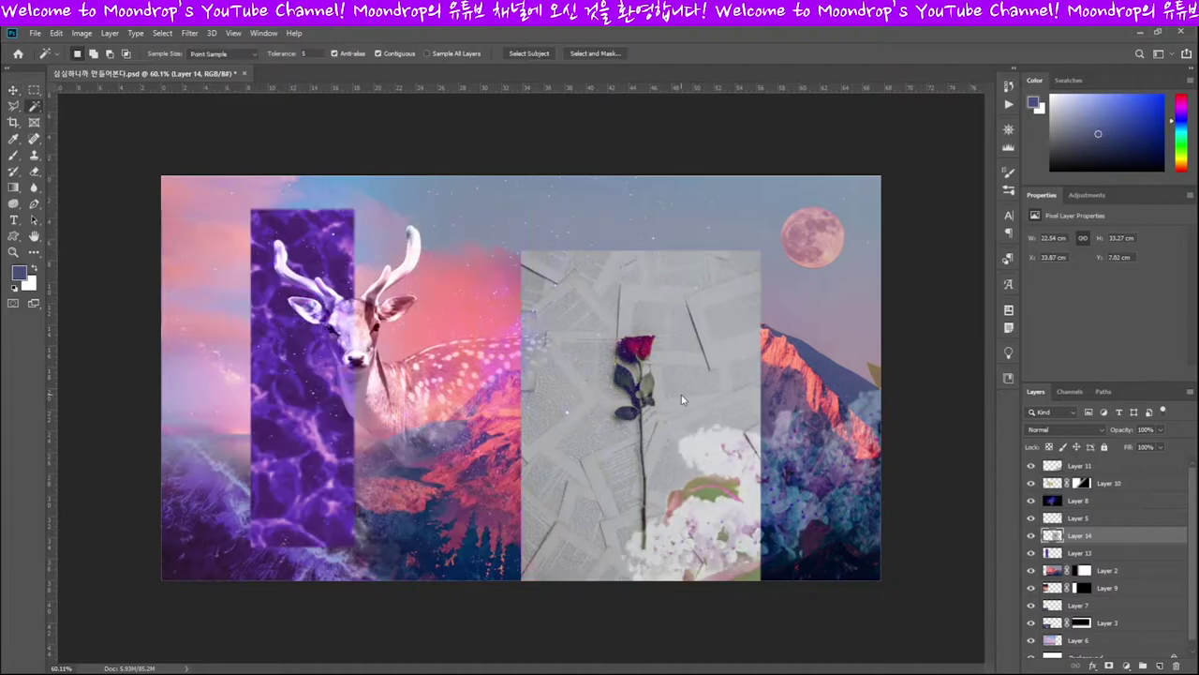
key(w)
key(l)
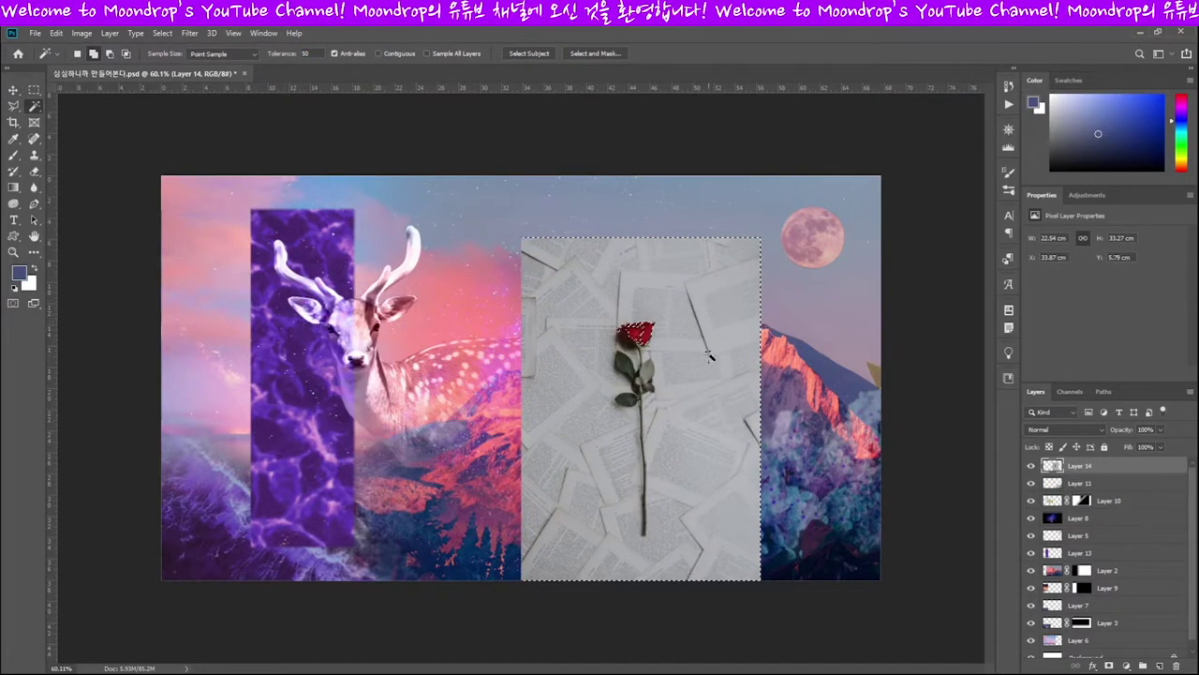
scroll(645, 516, up, 4)
scroll(651, 342, up, 3)
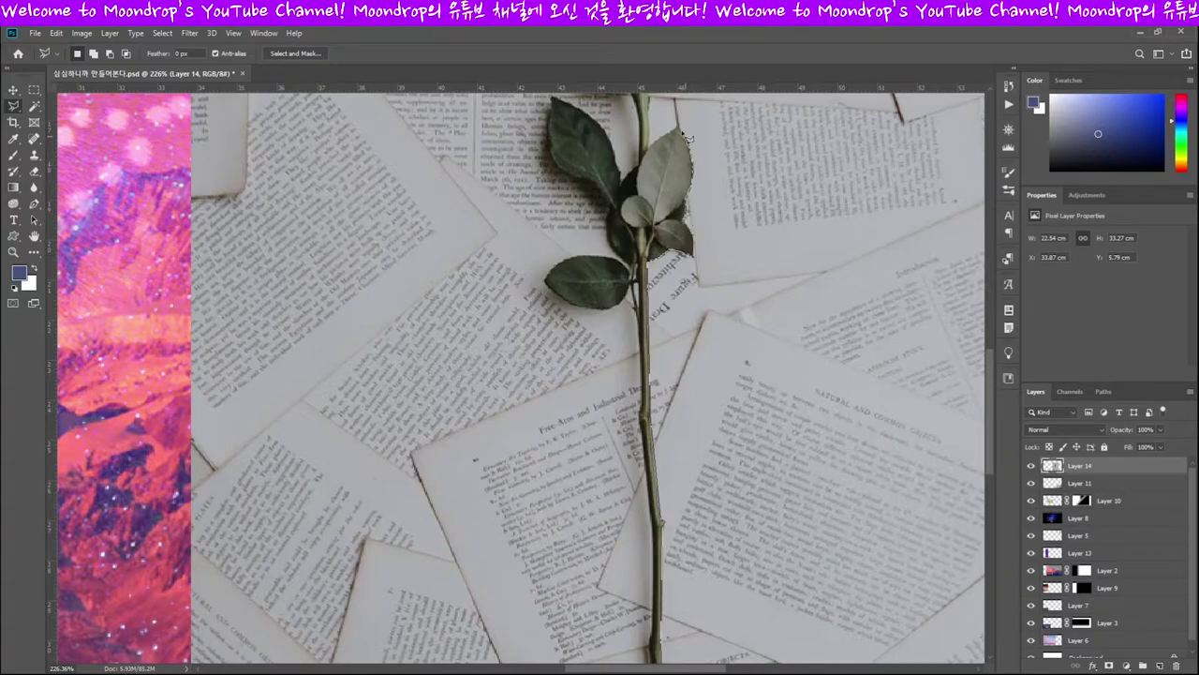
scroll(653, 152, up, 3)
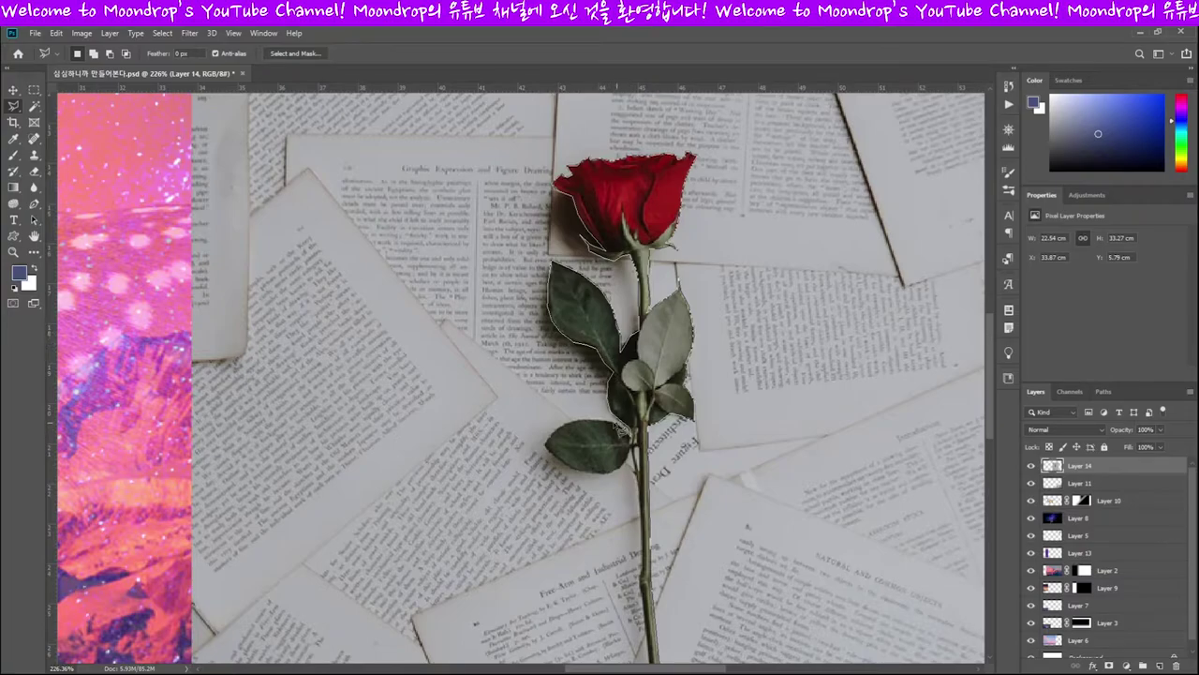
scroll(638, 479, down, 5)
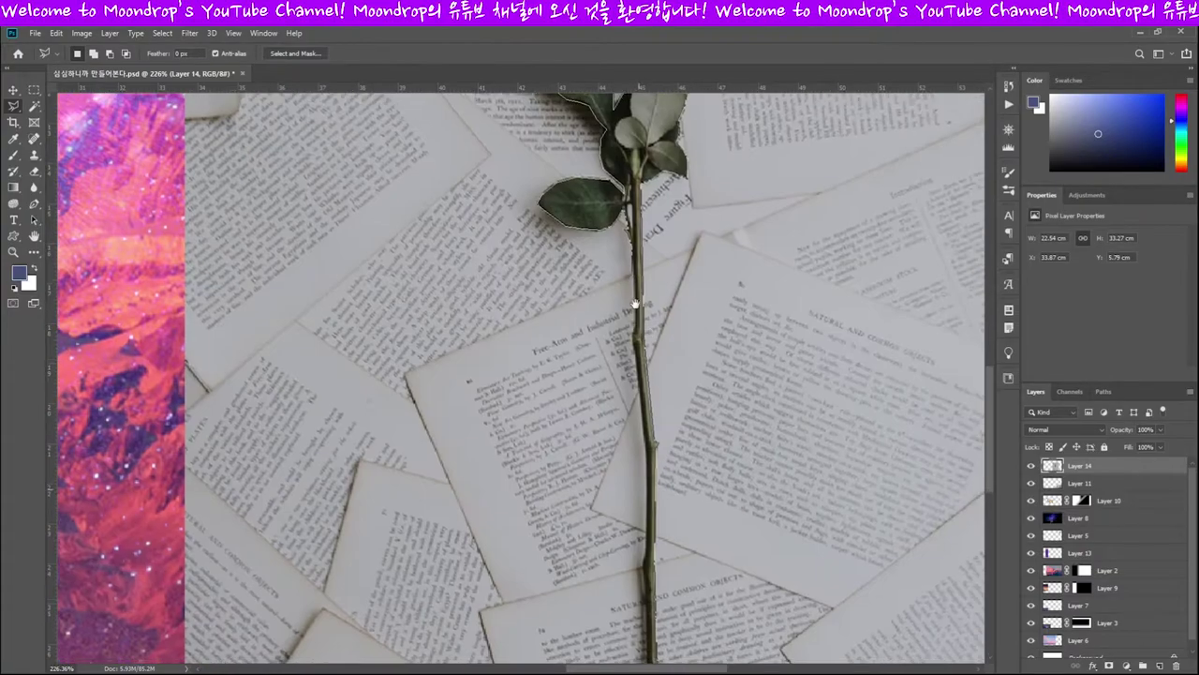
scroll(652, 465, down, 5)
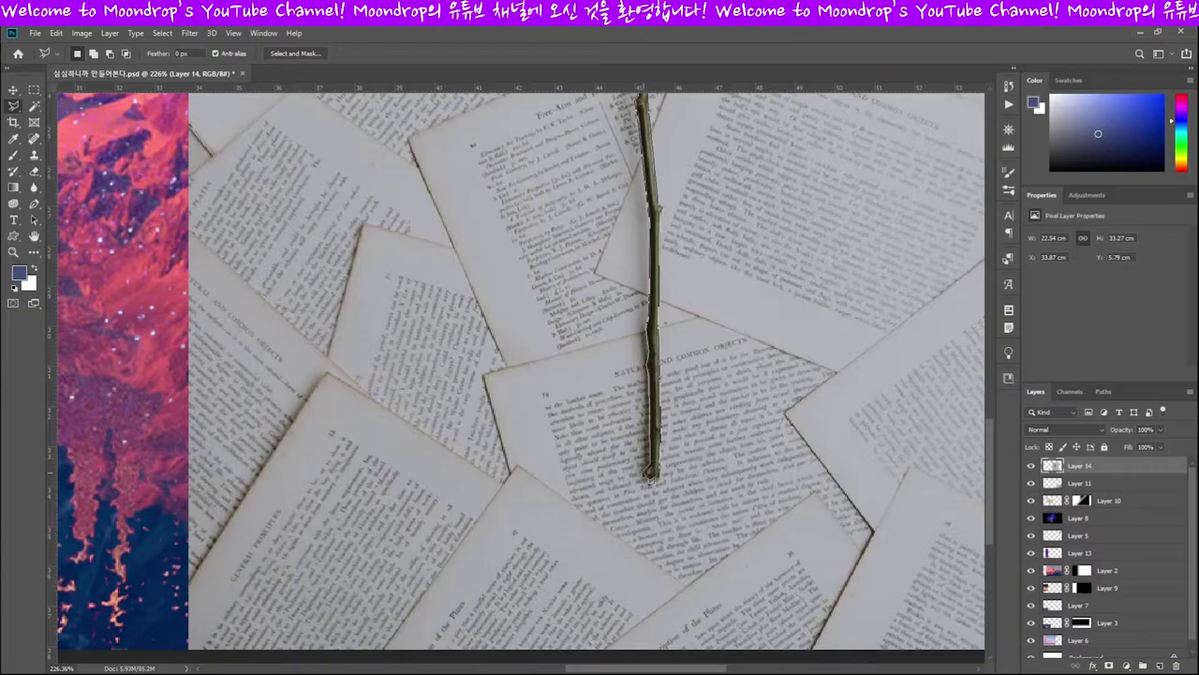
scroll(646, 375, up, 5)
Delete the book-page background and place the rose on the purple strip in Overlay mode.
key(ctrl+j)
key(v)
key(ctrl+0)
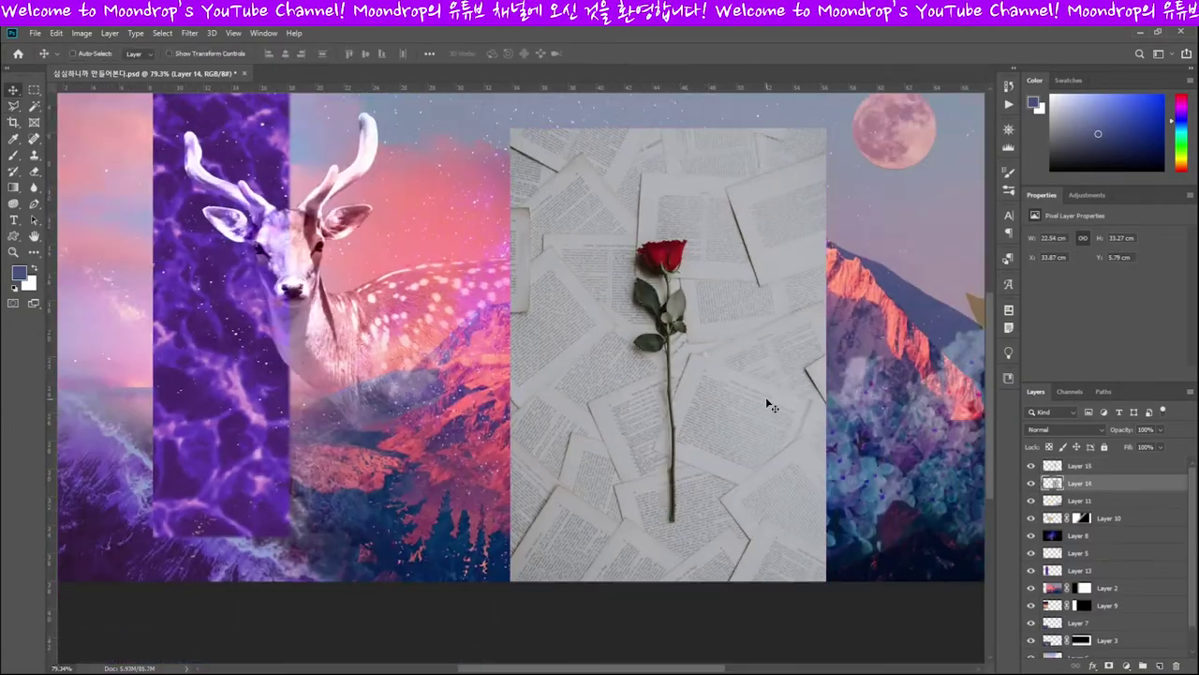
key(Delete)
scroll(766, 404, down, 2)
drag(656, 393, 272, 441)
key(alt+shift+d)
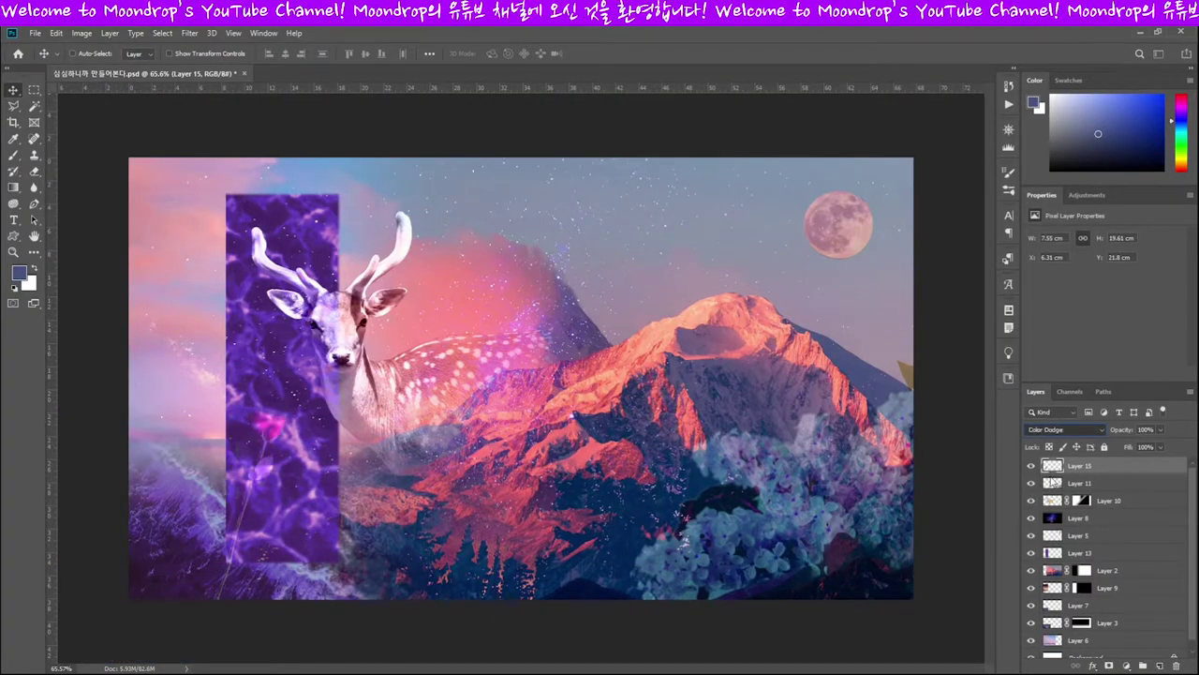
key(alt+shift+o)
Duplicate the rose, recolour it darker red, and move it onto the lower purple strip.
key(ctrl+j)
drag(304, 494, 235, 523)
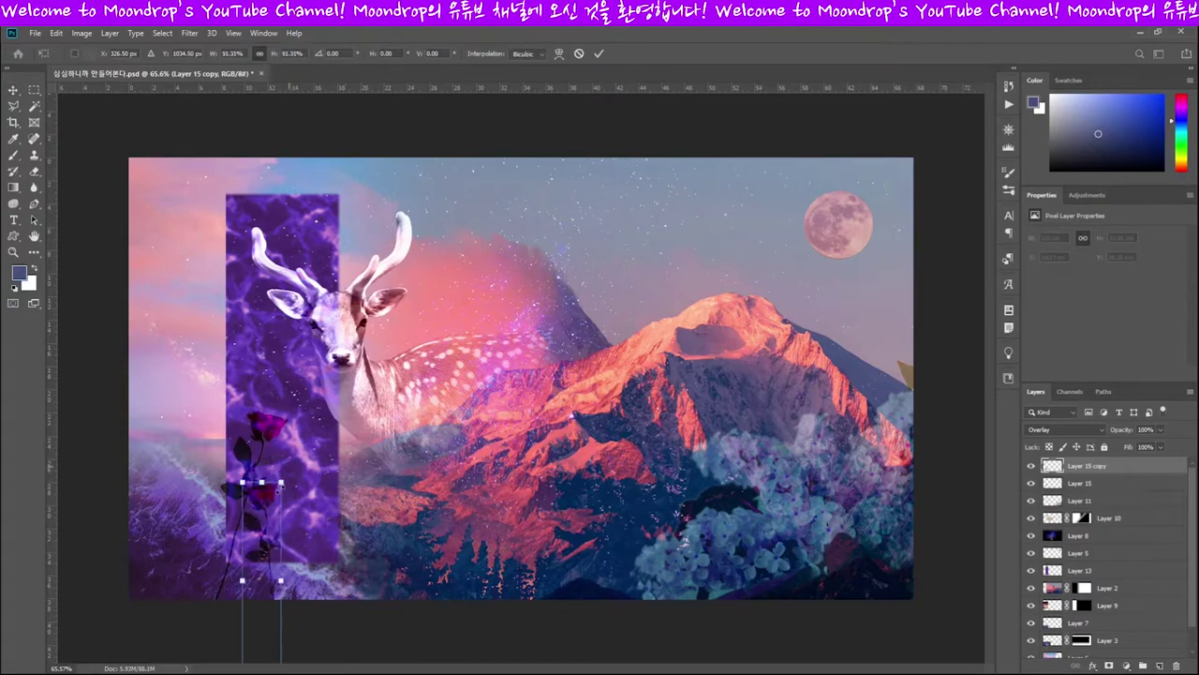
key(i)
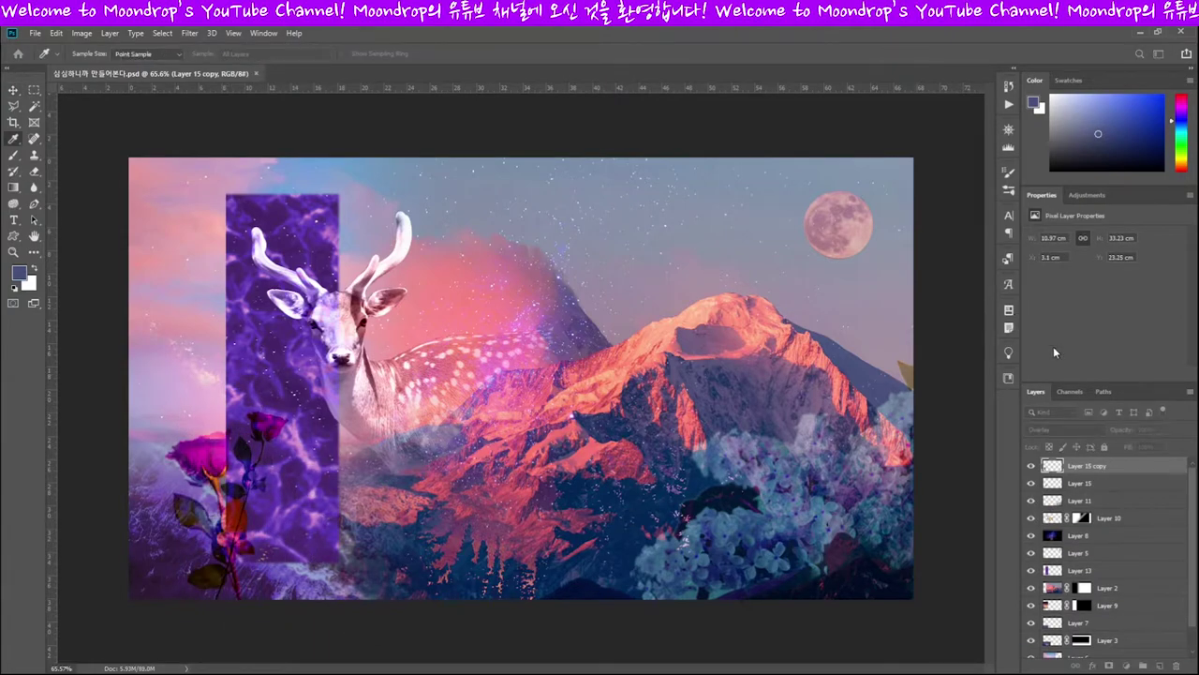
key(v)
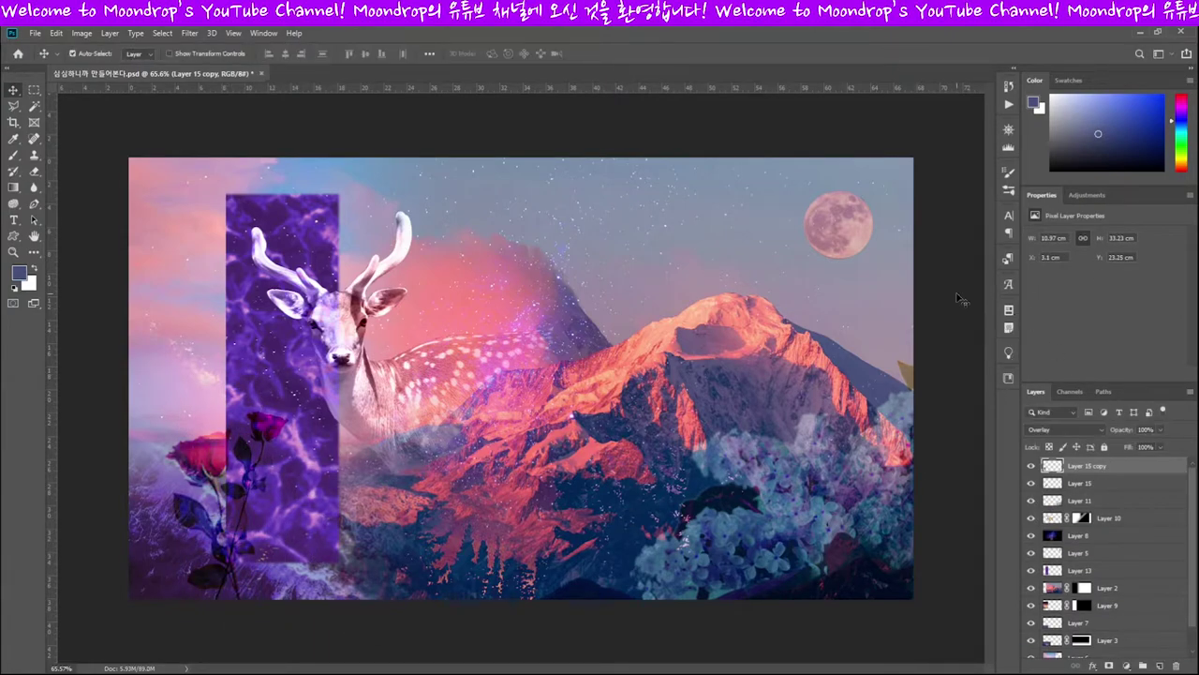
drag(352, 531, 440, 559)
Shorten the purple strip by removing its lower part.
click(1079, 570)
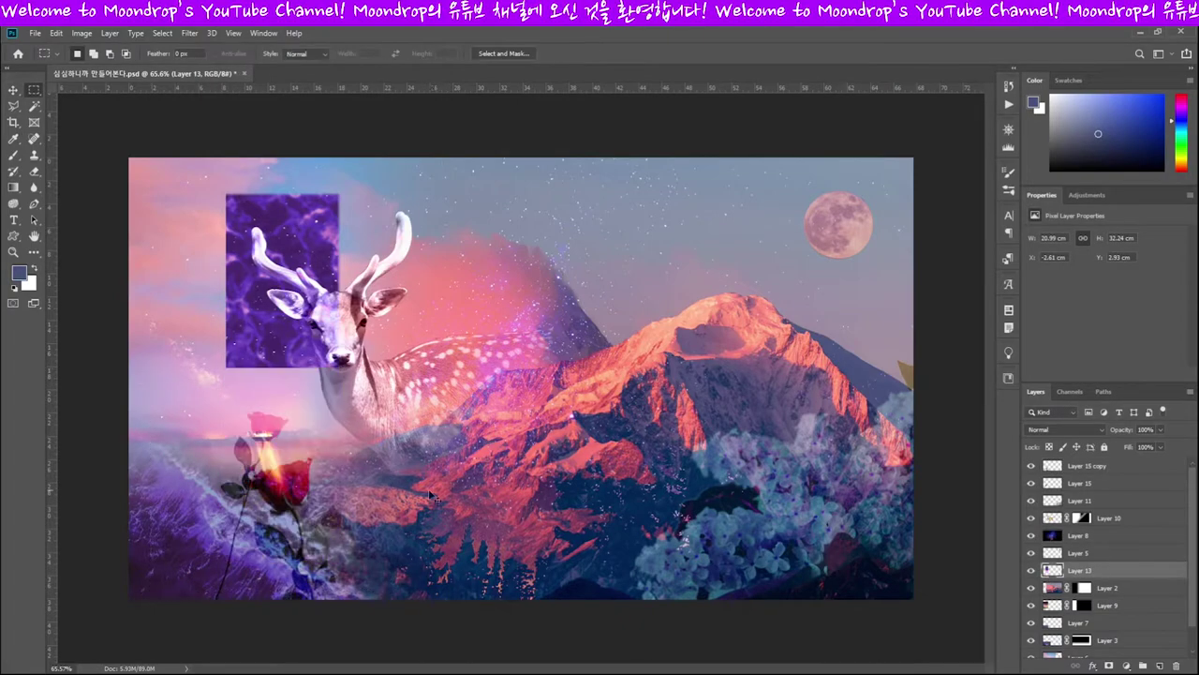
key(m)
drag(161, 157, 278, 592)
key(ctrl+d)
key(v)
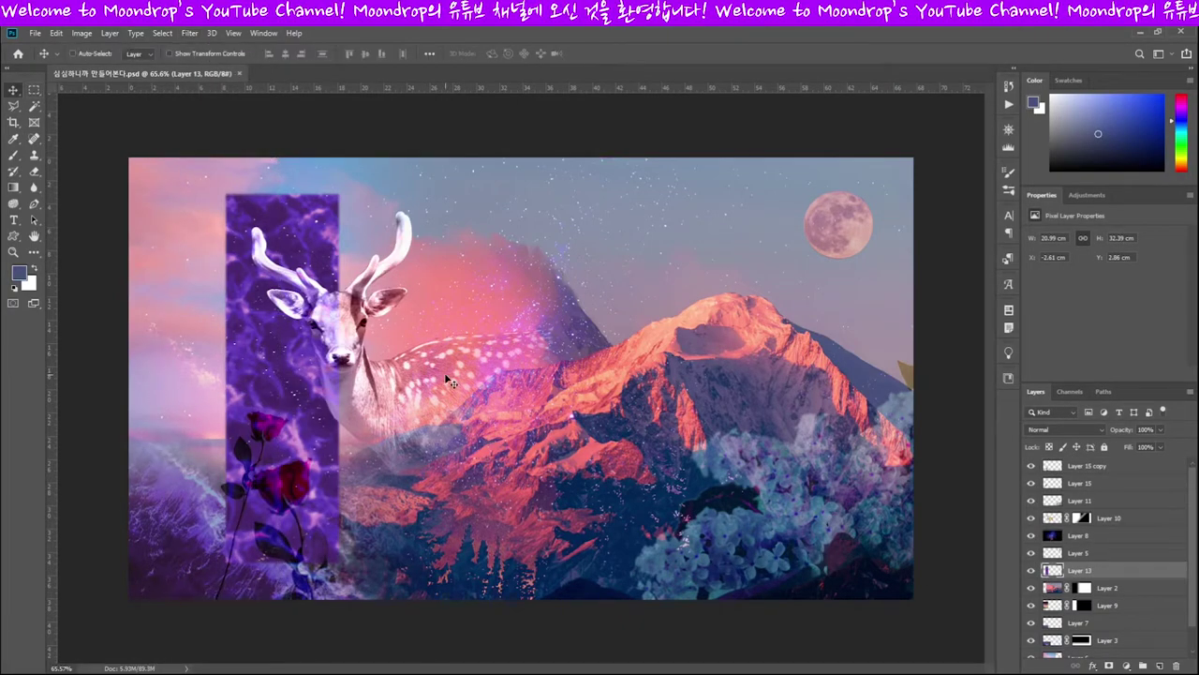
Add a gradient mask to Layer 11 and invert it to hide the flowers.
click(1079, 500)
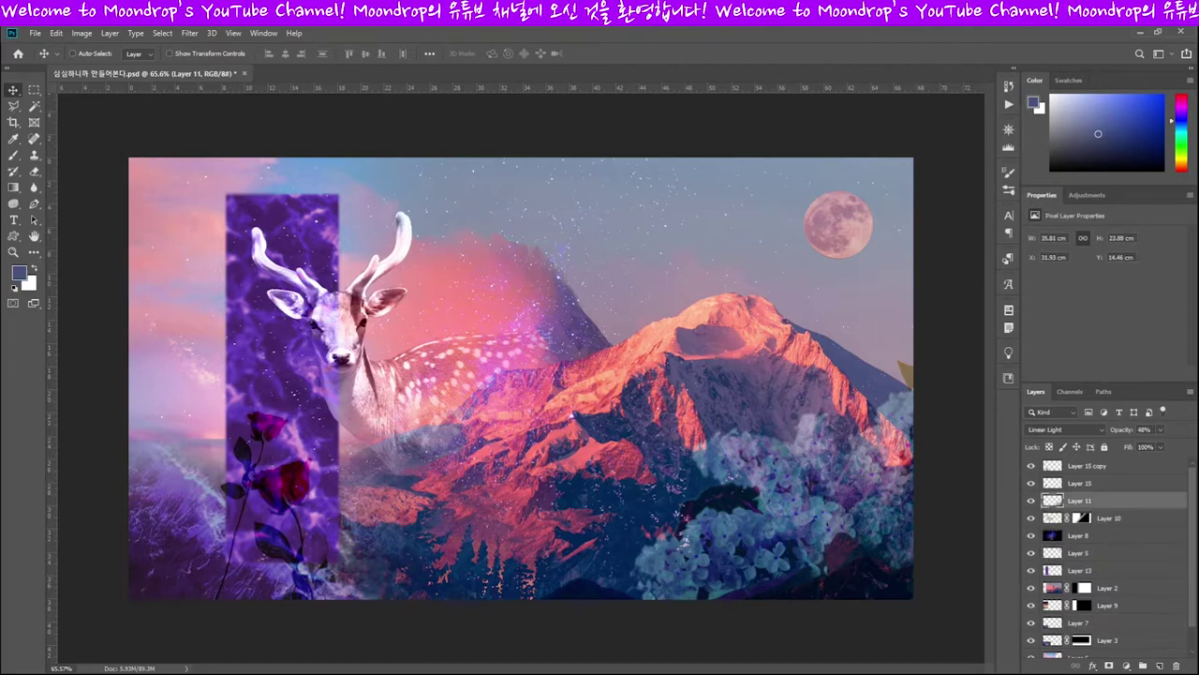
click(1110, 666)
key(g)
drag(731, 600, 731, 412)
key(ctrl+i)
key(v)
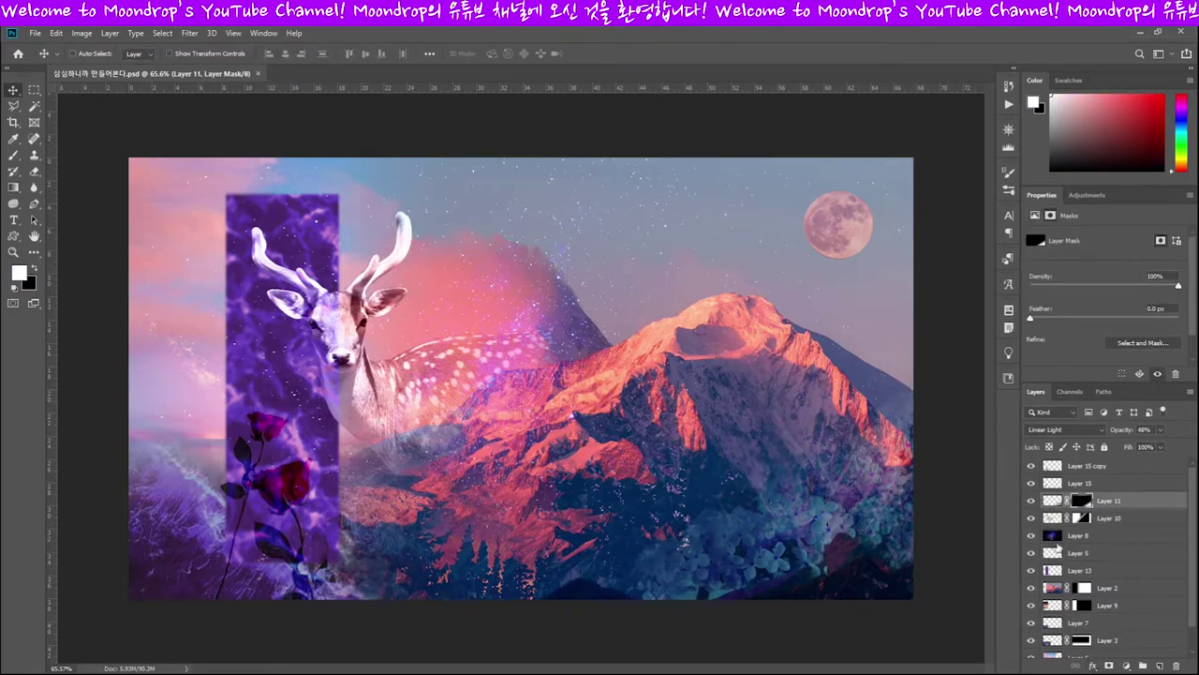
Cut a polygonal chunk from Layer 13's purple rectangle and nudge the shape down.
click(1079, 570)
key(l)
click(315, 299)
click(139, 469)
click(157, 533)
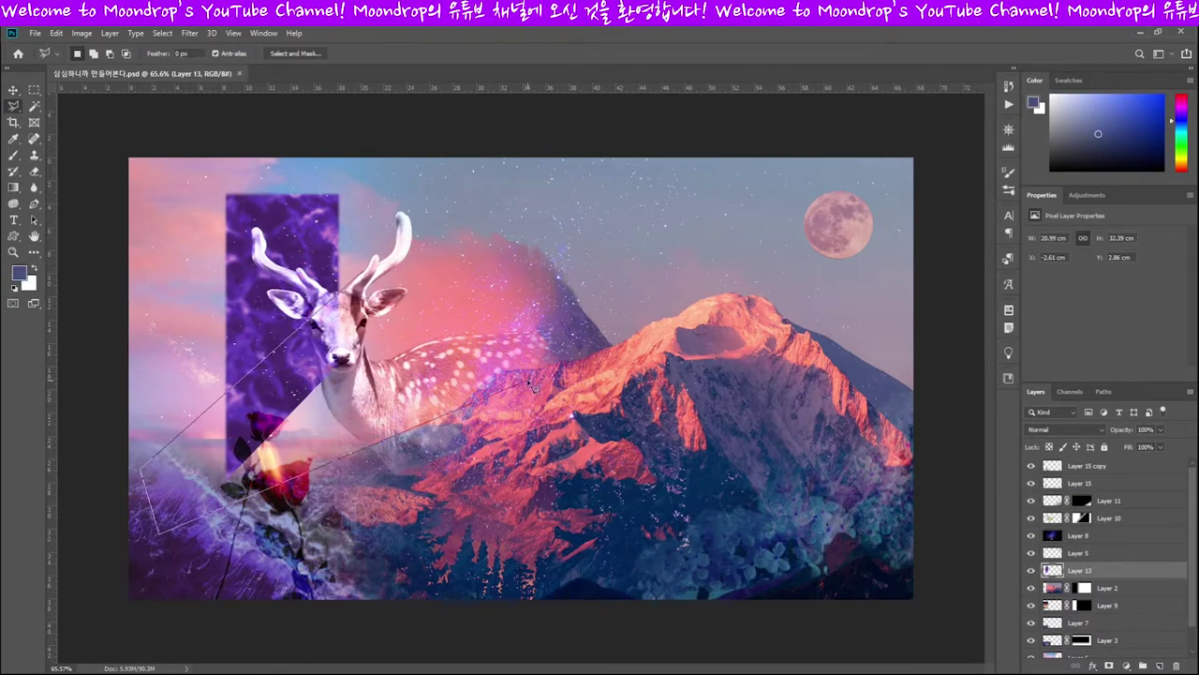
click(315, 298)
key(Delete)
key(ctrl+d)
key(v)
mouse_move(285, 250)
mouse_down()
mouse_move(283, 286)
mouse_move(283, 271)
mouse_up()
Cut away the shape's top-right corner to form a triangle and move it upward.
key(l)
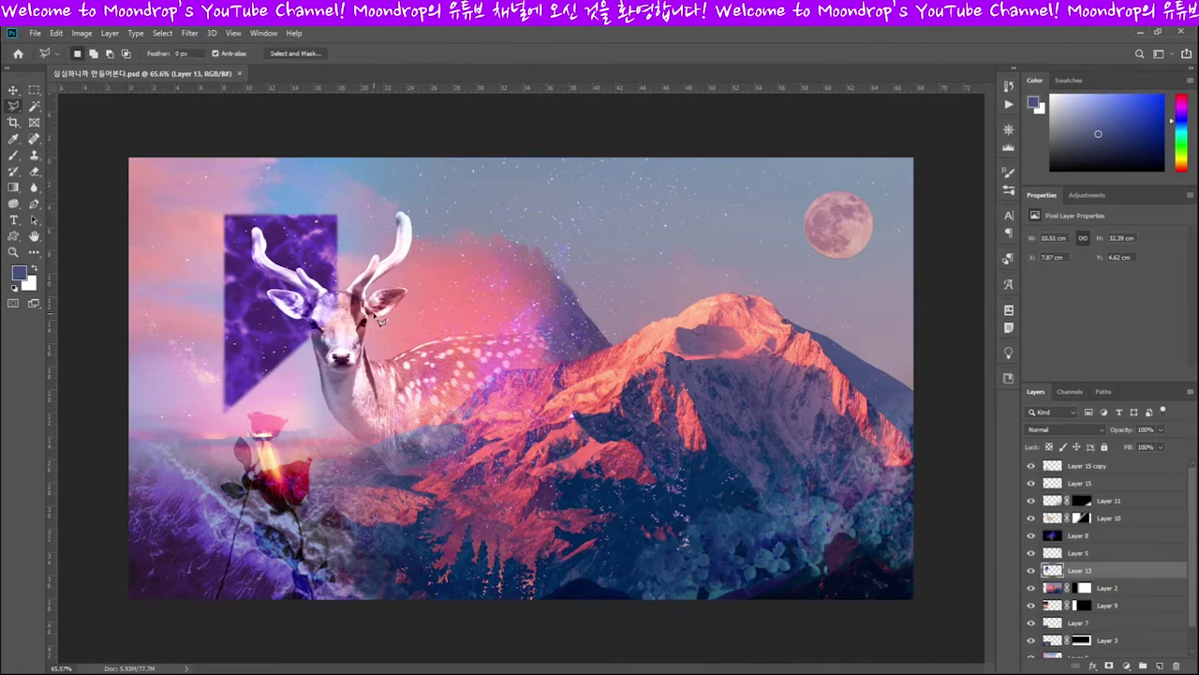
click(226, 194)
key(Delete)
key(ctrl+d)
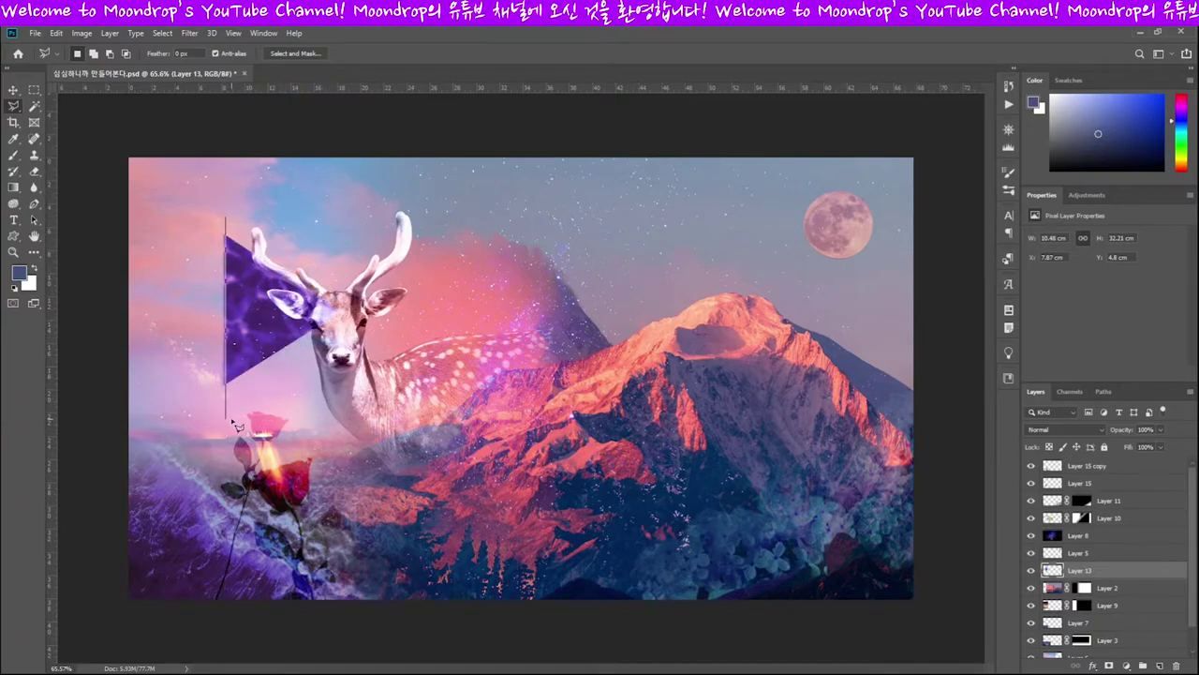
key(v)
click(73, 54)
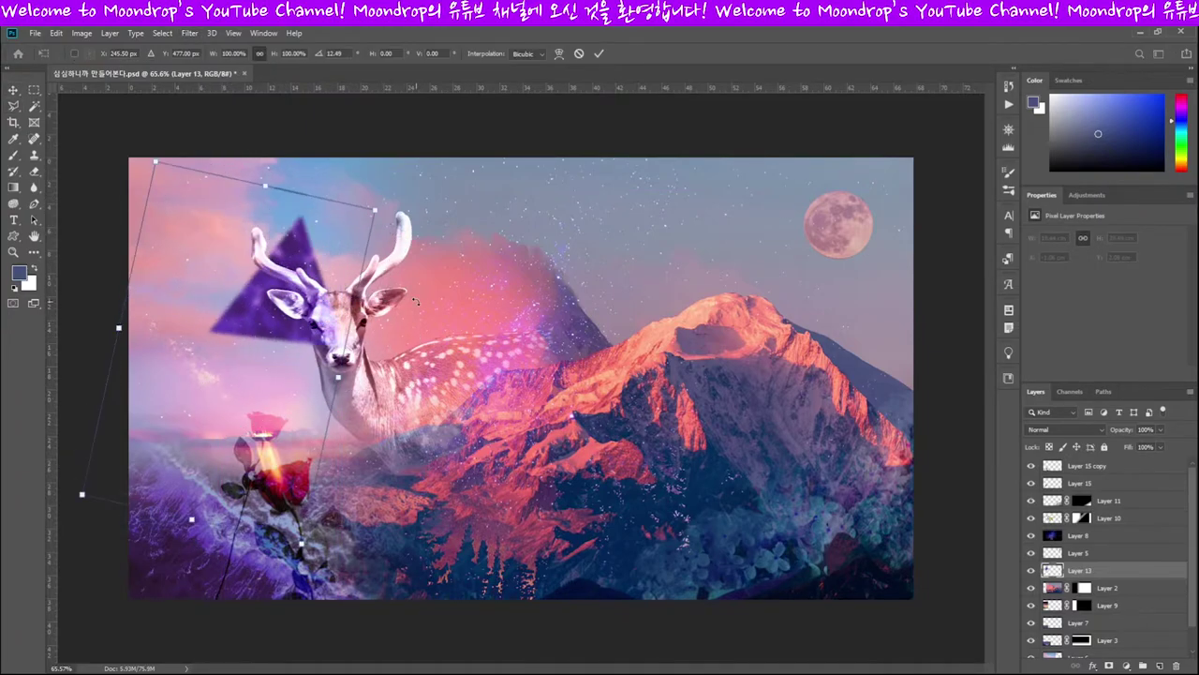
drag(368, 318, 364, 296)
Rotate the purple triangle to point right and position it on the deer.
key(ctrl+t)
drag(214, 371, 278, 255)
key(Return)
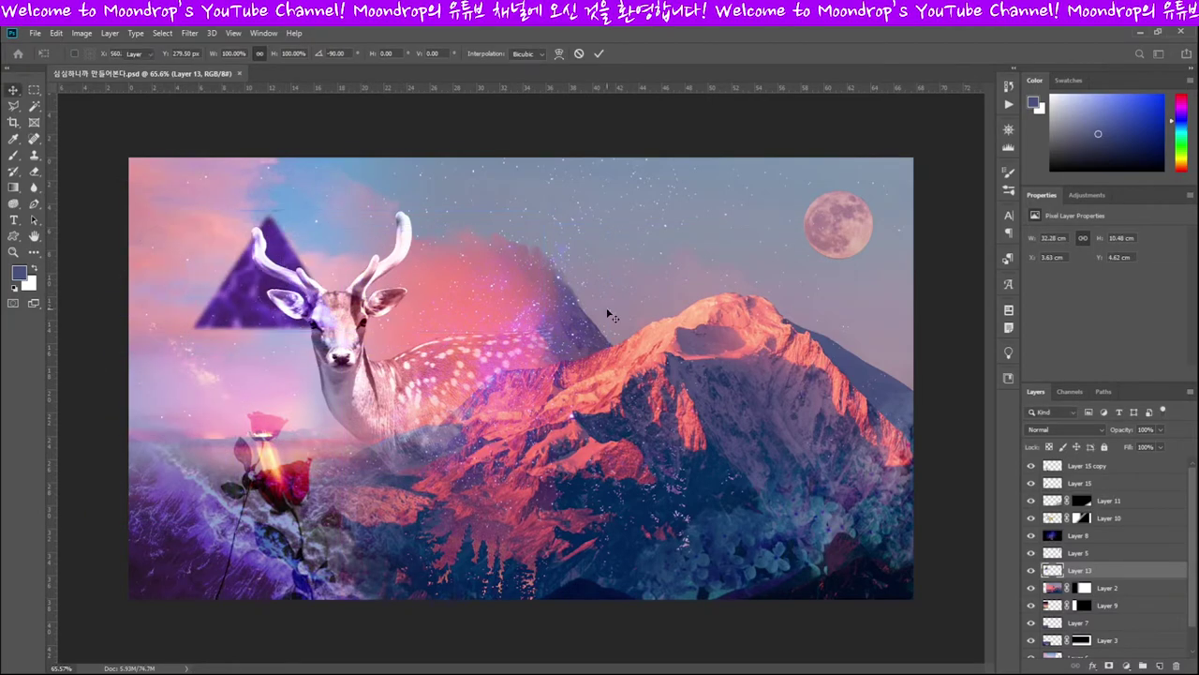
key(ctrl+t)
drag(294, 312, 309, 271)
drag(375, 187, 460, 334)
key(Return)
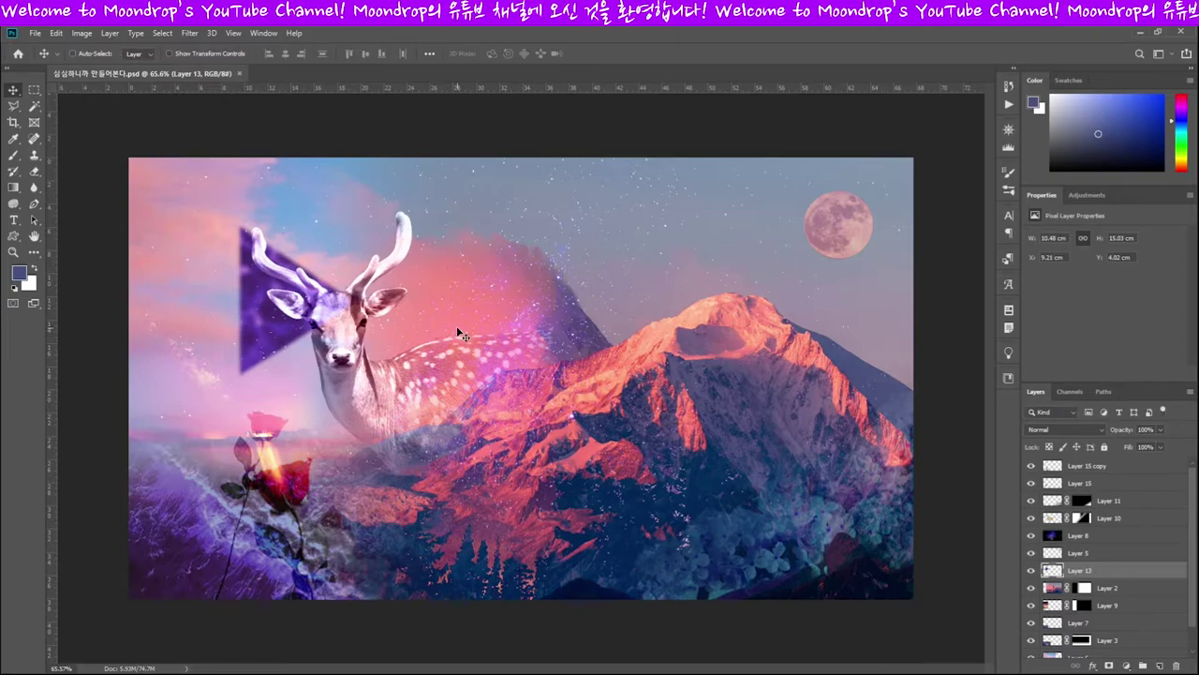
click(1080, 482)
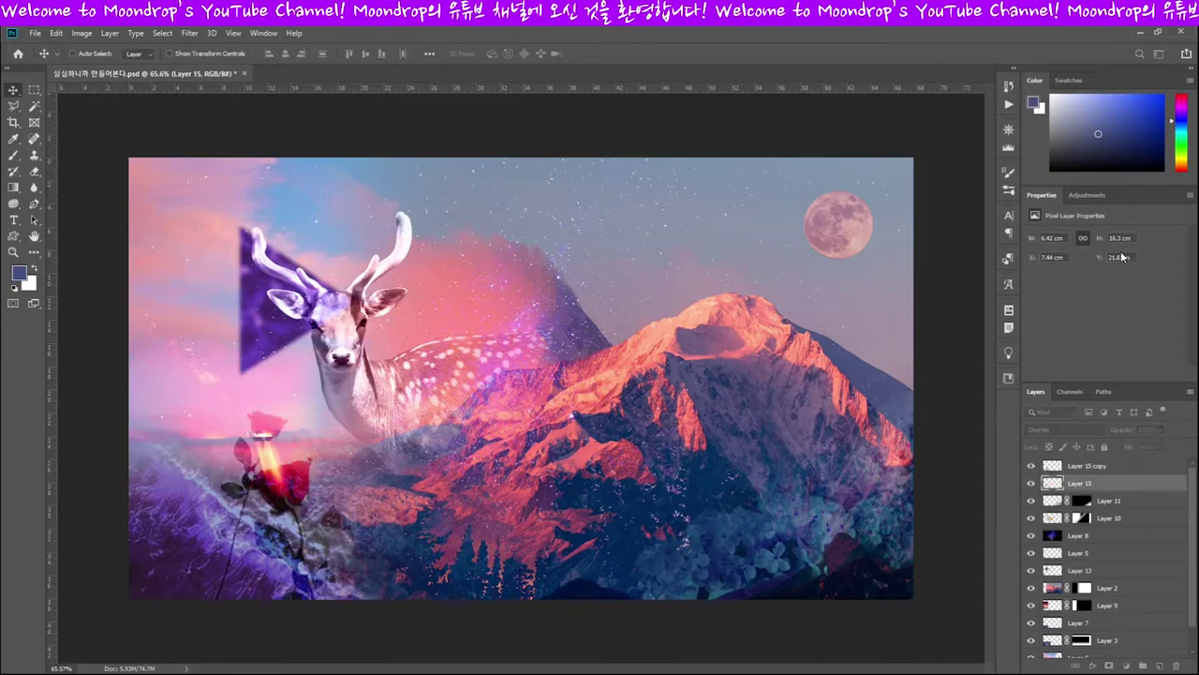
Save, then place the eclipse photo as a glowing ring over the moon.
key(ctrl+s)
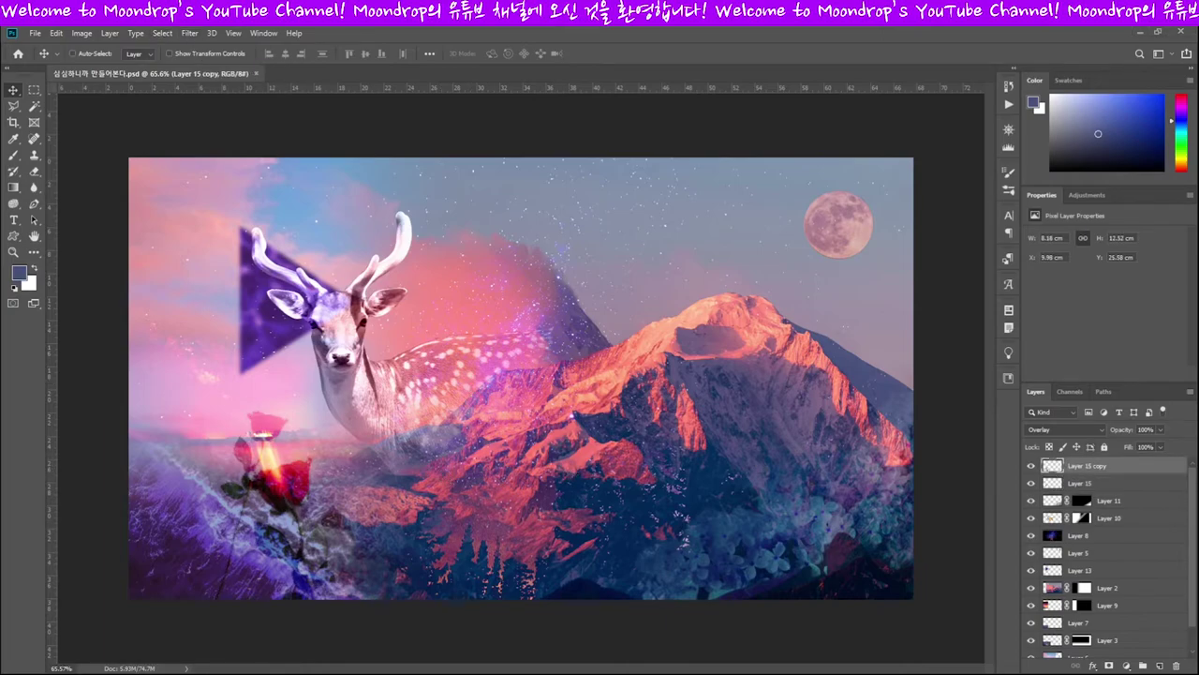
key(shift+alt+s)
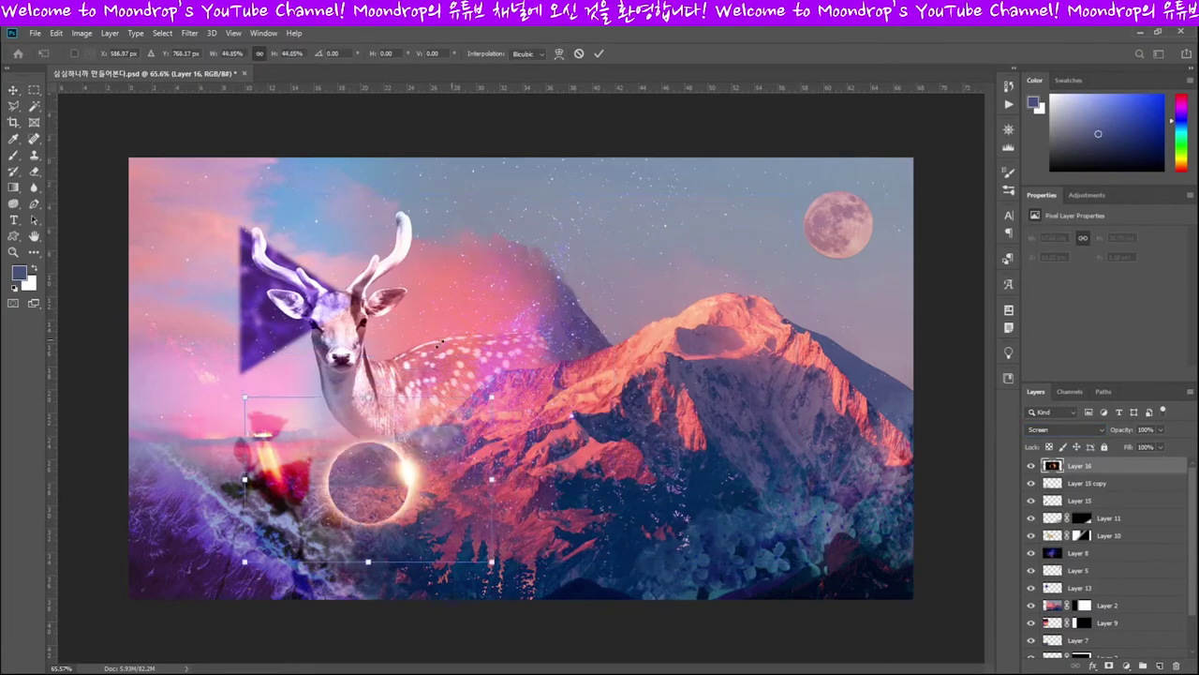
drag(369, 478, 839, 225)
key(Return)
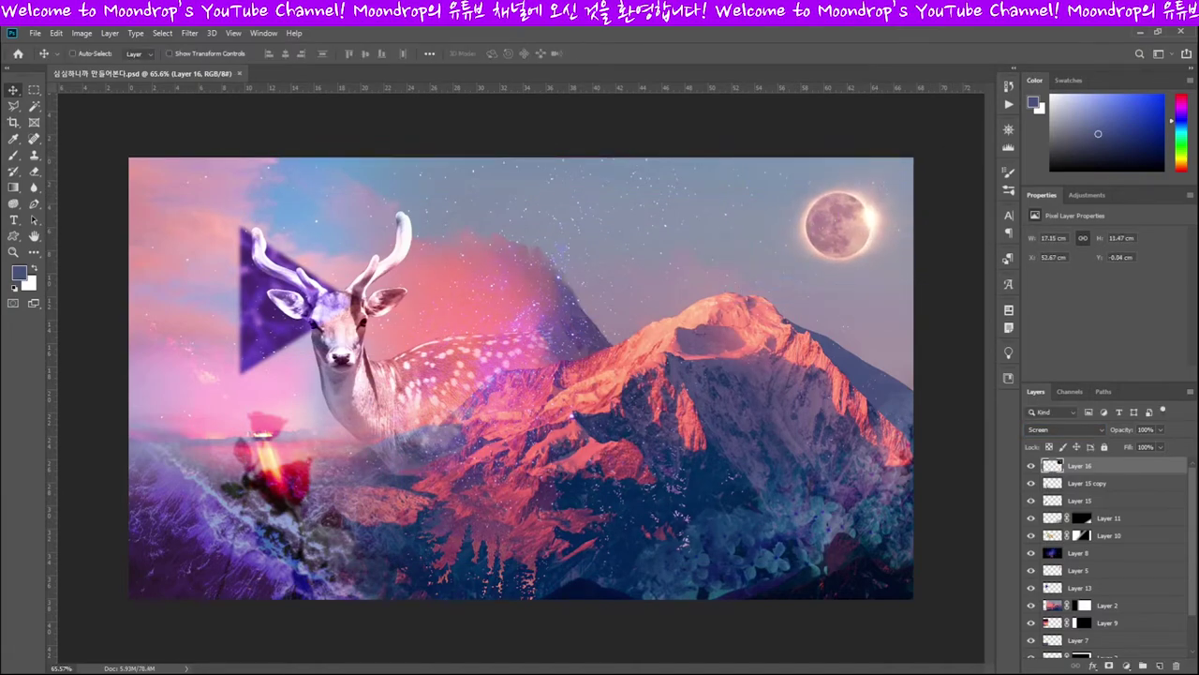
Move Layer 13's triangle near the deer's head and rotate it to point down.
click(1077, 587)
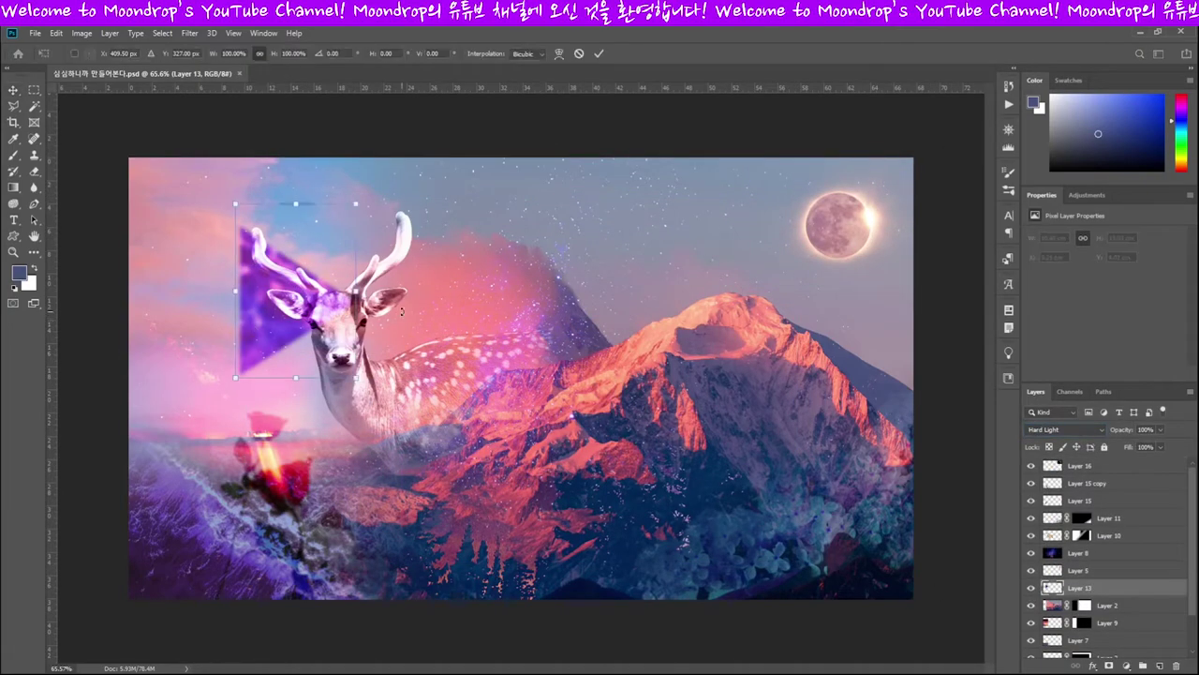
mouse_move(359, 242)
mouse_down()
mouse_move(338, 379)
mouse_move(413, 360)
mouse_move(409, 397)
mouse_up()
key(ctrl+t)
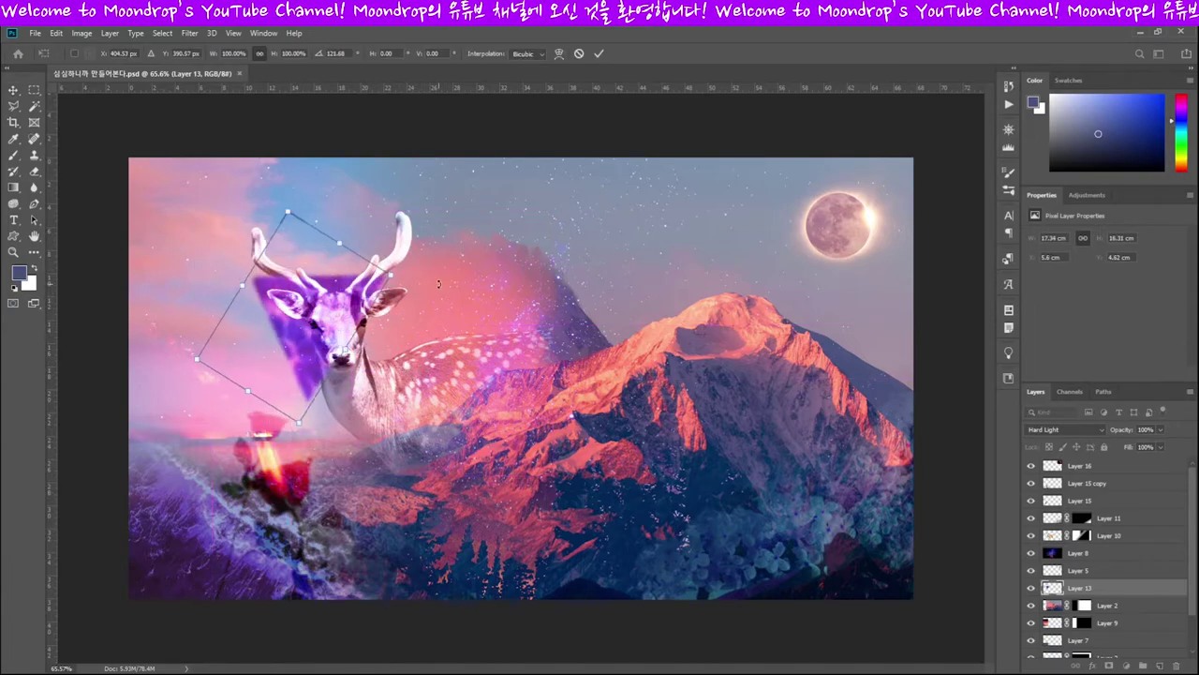
key(Return)
key(ctrl+t)
drag(194, 349, 174, 327)
key(Return)
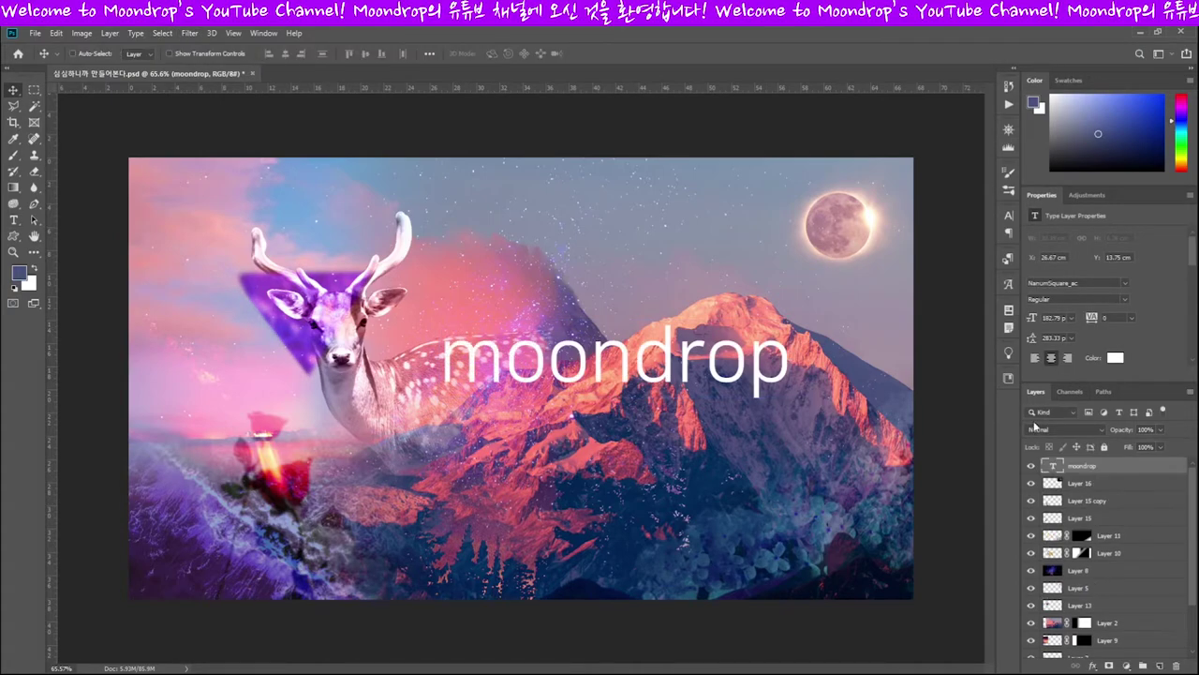
Set the Moondrop title's font to Aston Script Pro Bold.
key(Down)
key(Down)
key(Down)
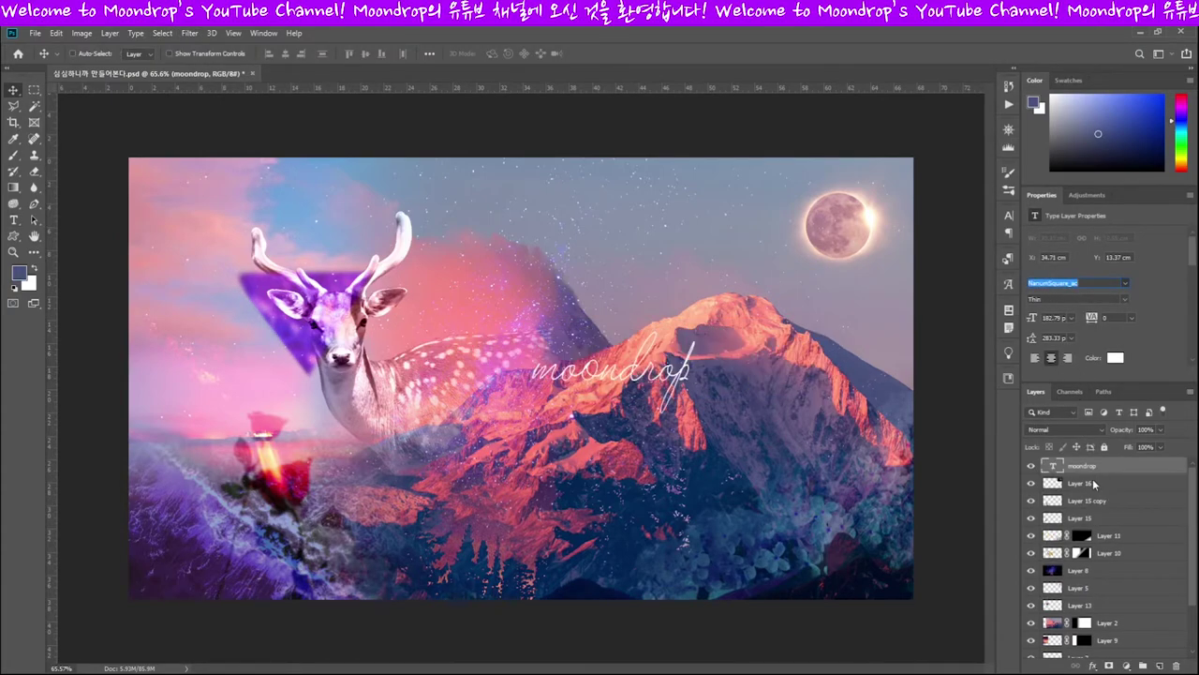
key(Down)
key(Up)
key(Up)
key(Escape)
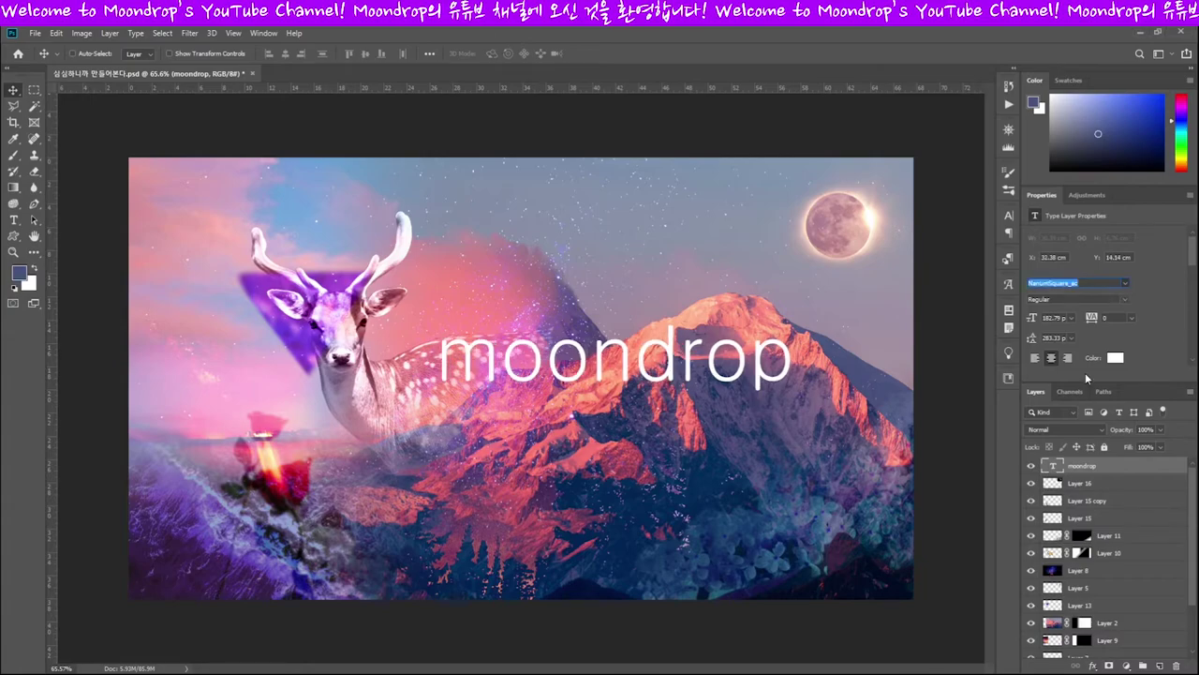
text(Aston Script Pro Bold)
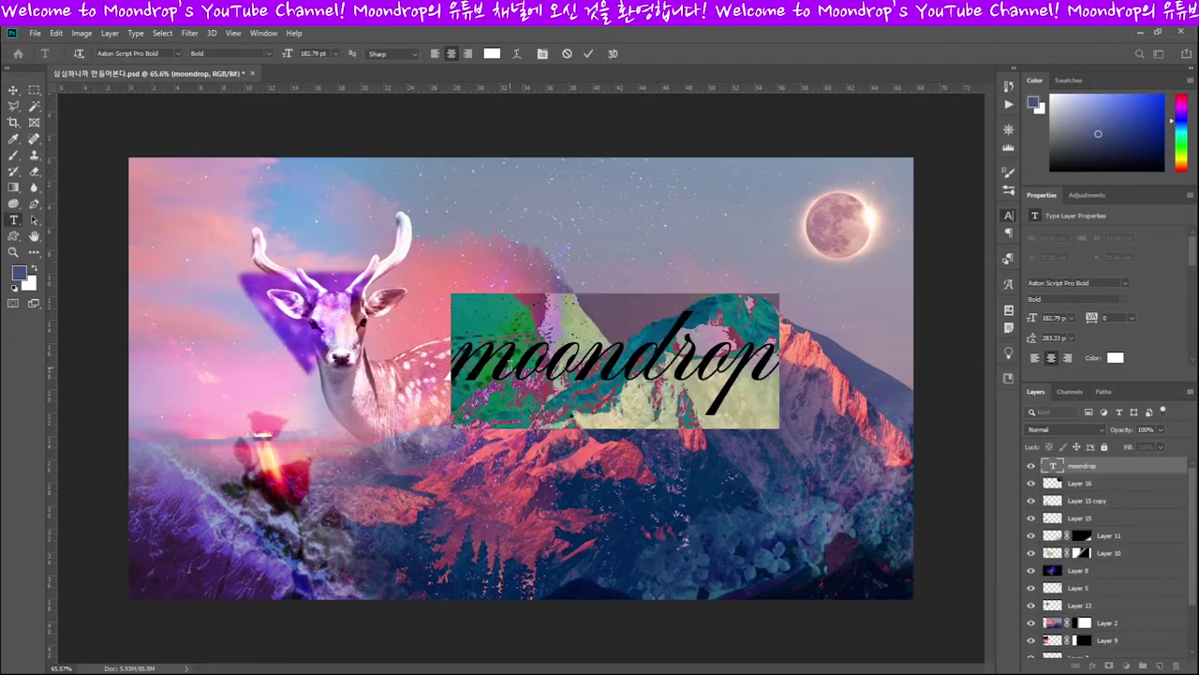
text(M)
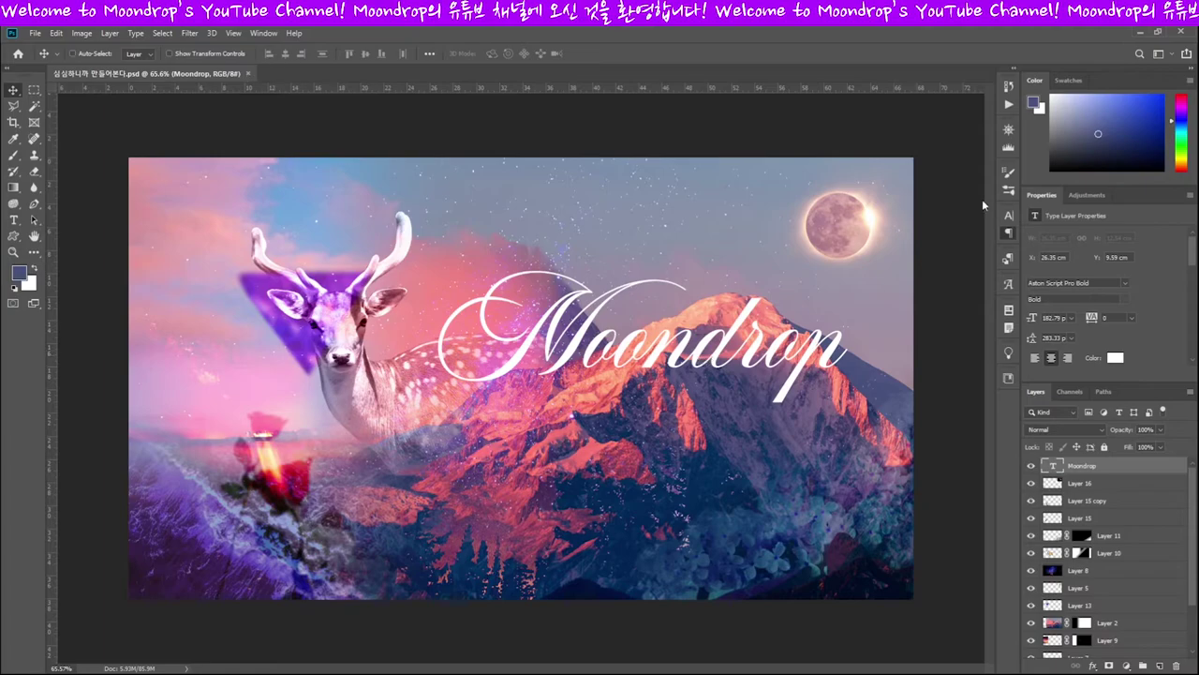
Give the title Difference blending and an Inner Glow, and move it lower right.
key(shift+minus)
key(shift+minus)
key(shift+minus)
key(shift+minus)
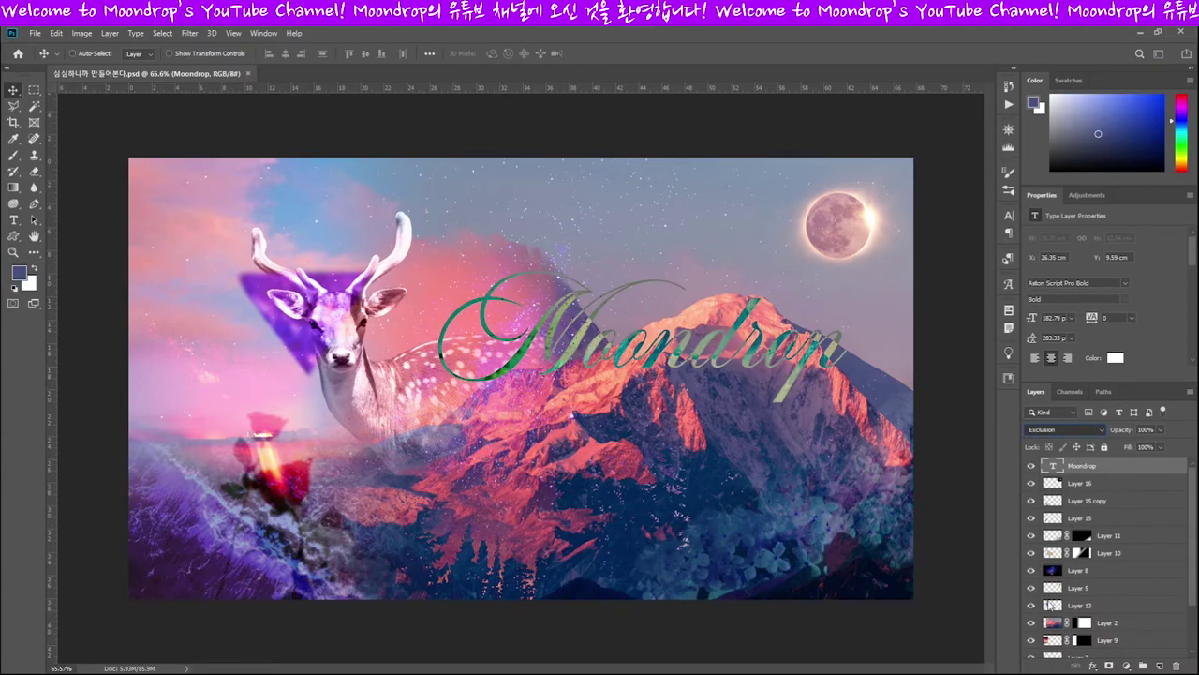
key(shift+minus)
key(shift+minus)
key(shift+minus)
drag(804, 375, 828, 535)
key(shift+minus)
key(F2)
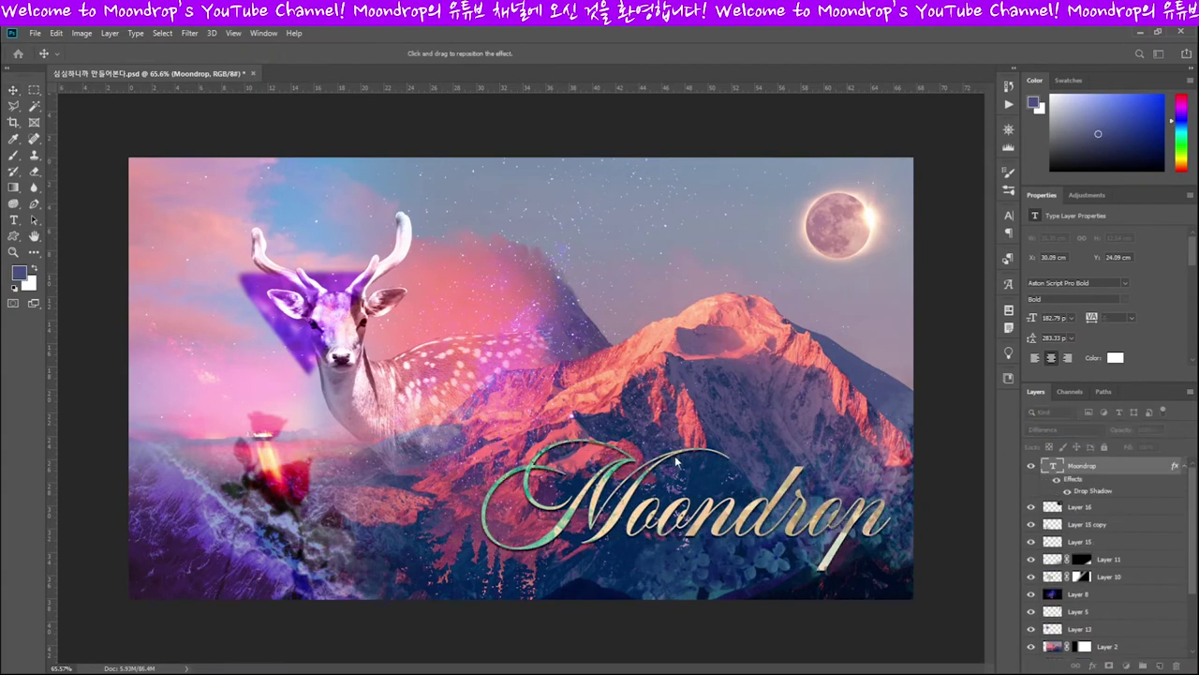
key(Return)
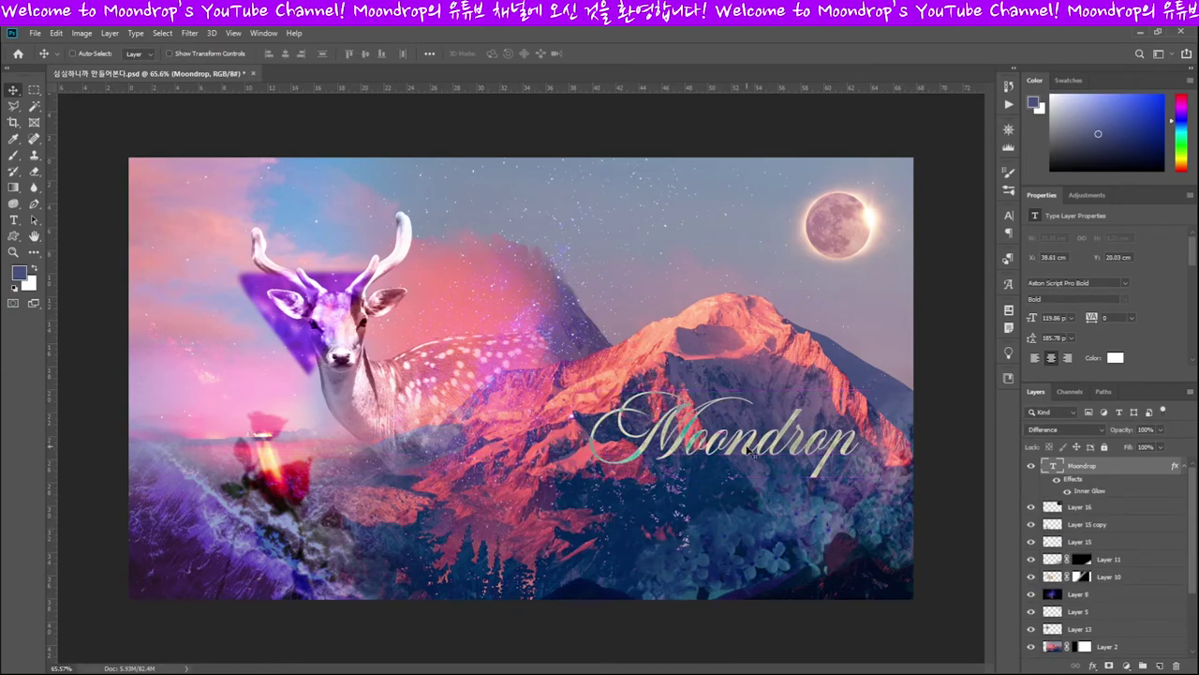
Resize and reposition the Moondrop title over the lower-right mountainside.
drag(762, 396, 790, 476)
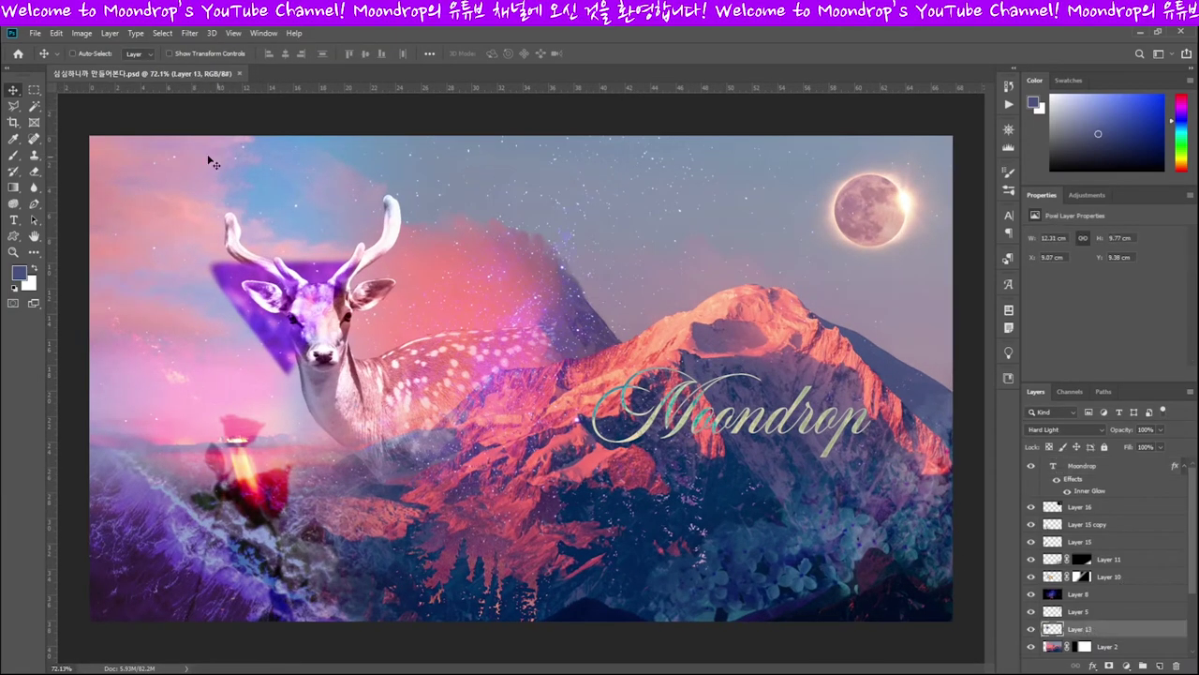
key(i)
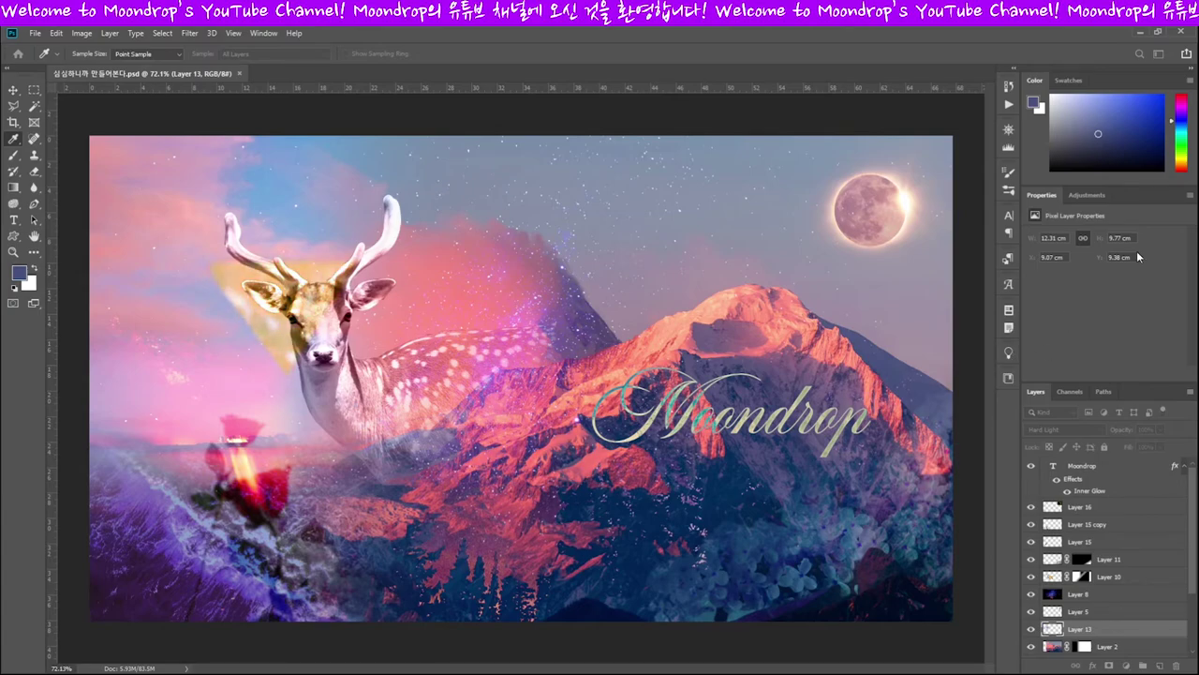
key(v)
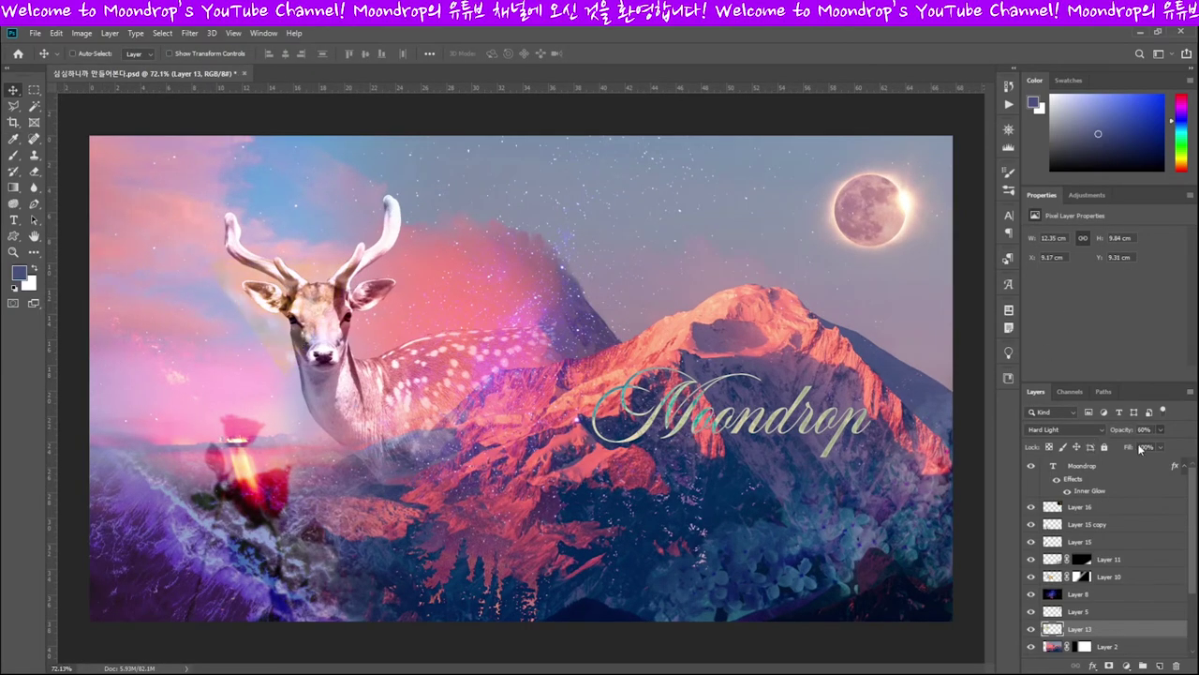